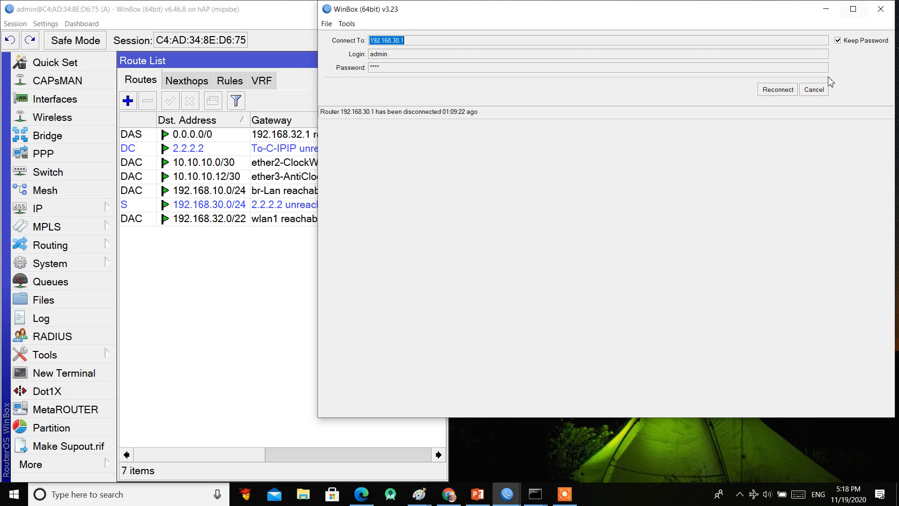
Step: Cancel the 192.168.30.1 reconnect, target router A by MAC C4:AD:34:8E:D6:75, and clear the rejected password
left_click(820, 91)
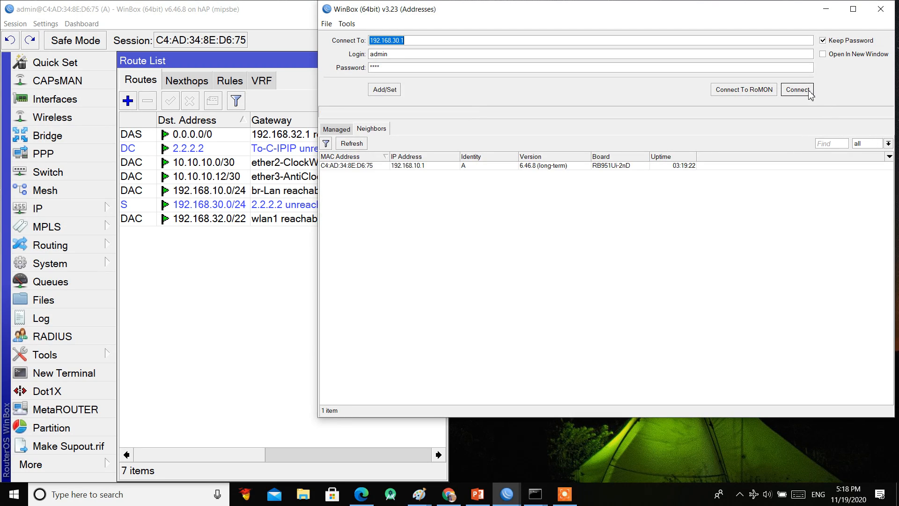
left_click(368, 166)
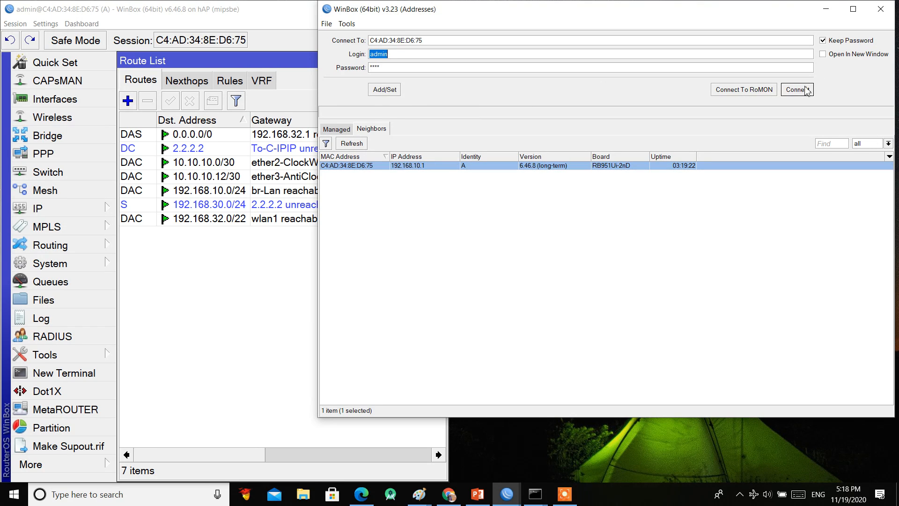
left_click(794, 90)
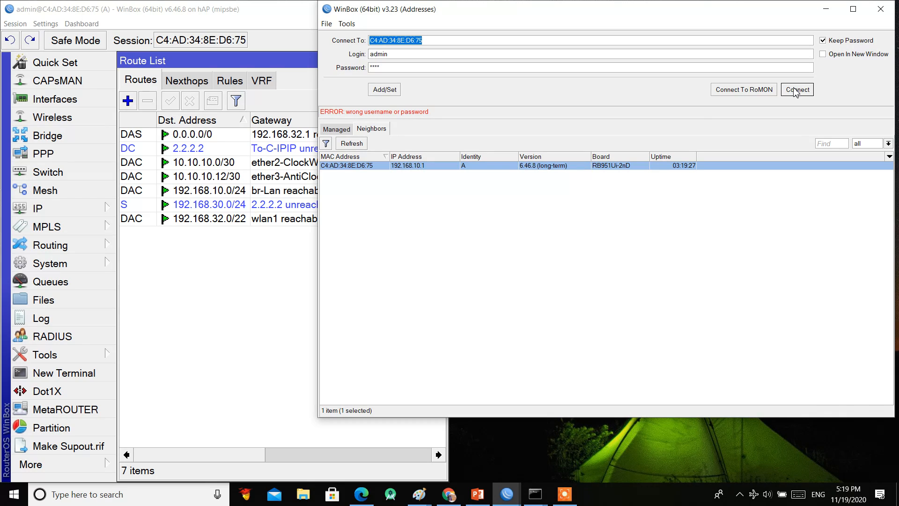
double_click(411, 66)
key("BackSpace")
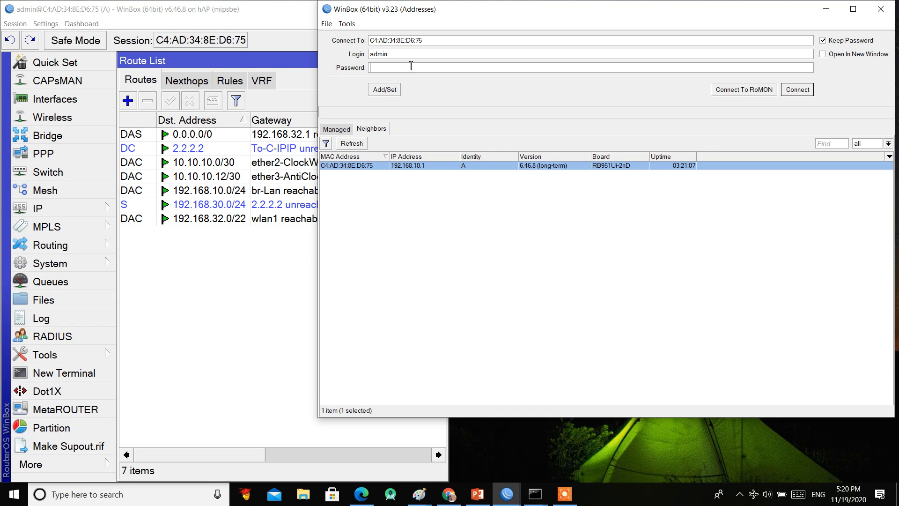
left_click(370, 169)
Step: Hide the router A session window to reveal the desktop
left_click(228, 309)
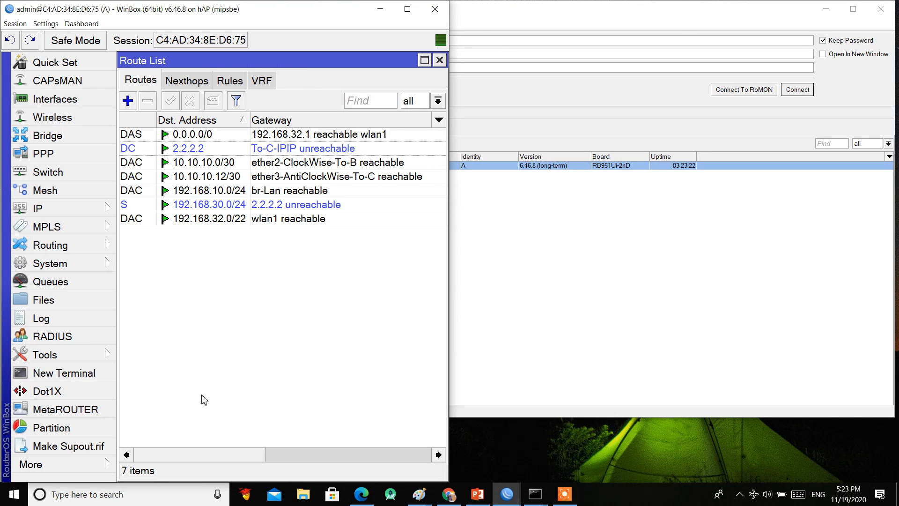
left_click(435, 8)
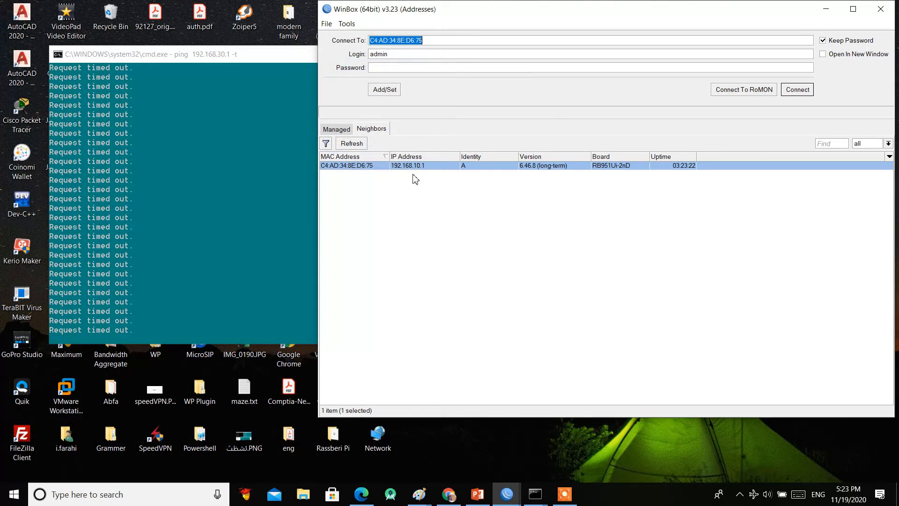
key("Tab")
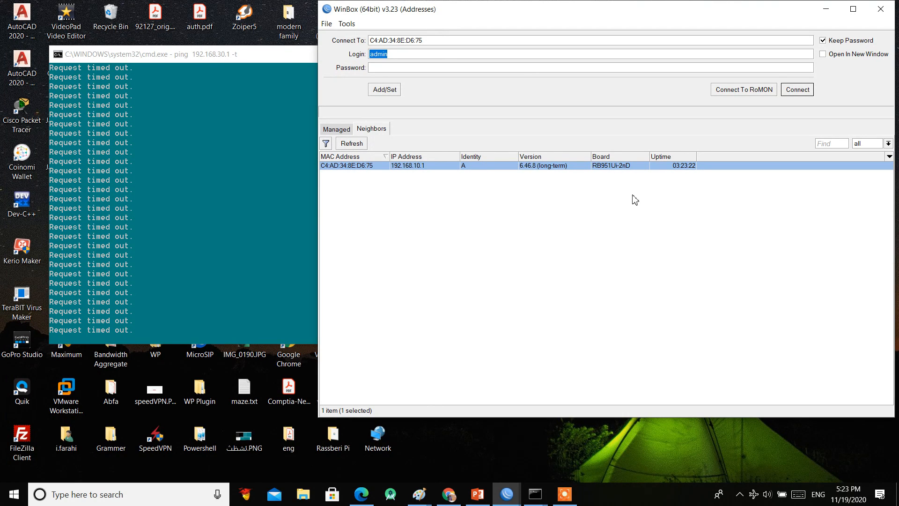
Step: Stop and rerun the continuous ping to 192.168.30.1, then reconnect WinBox to router A
left_click(209, 252)
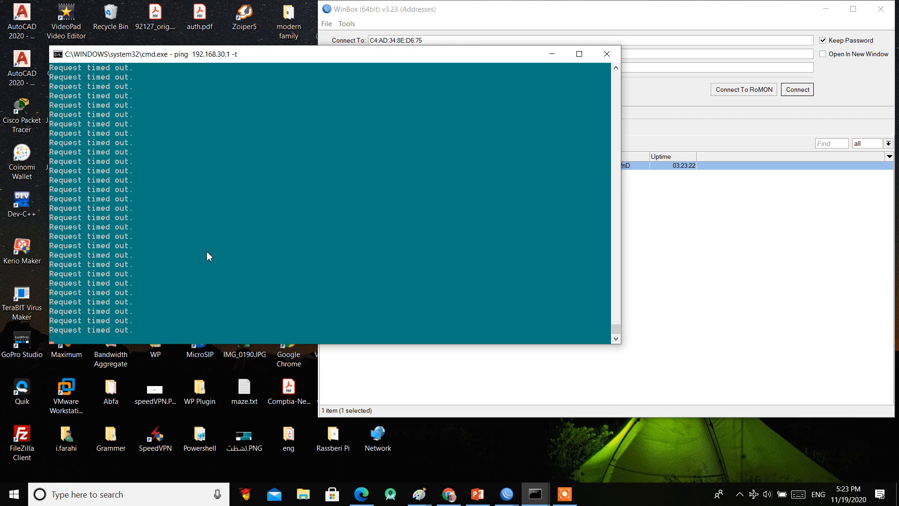
key("ctrl+c")
key("Up")
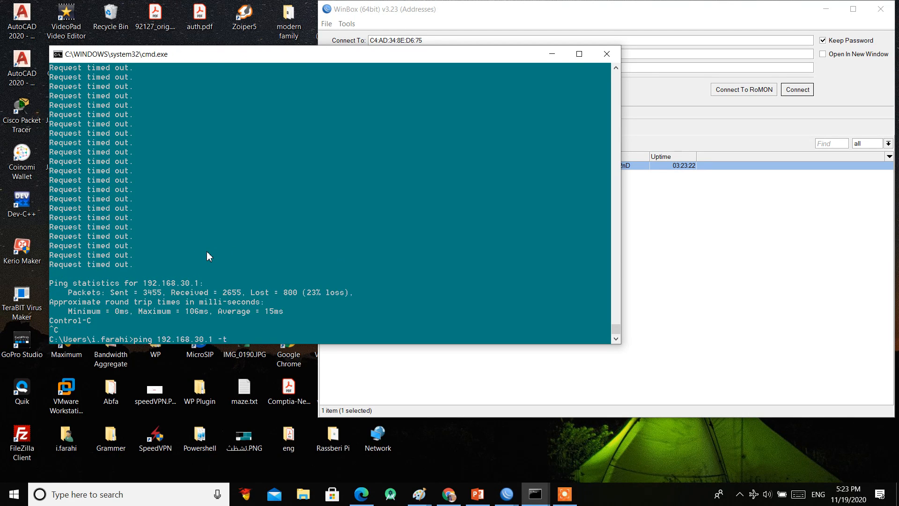
key("Return")
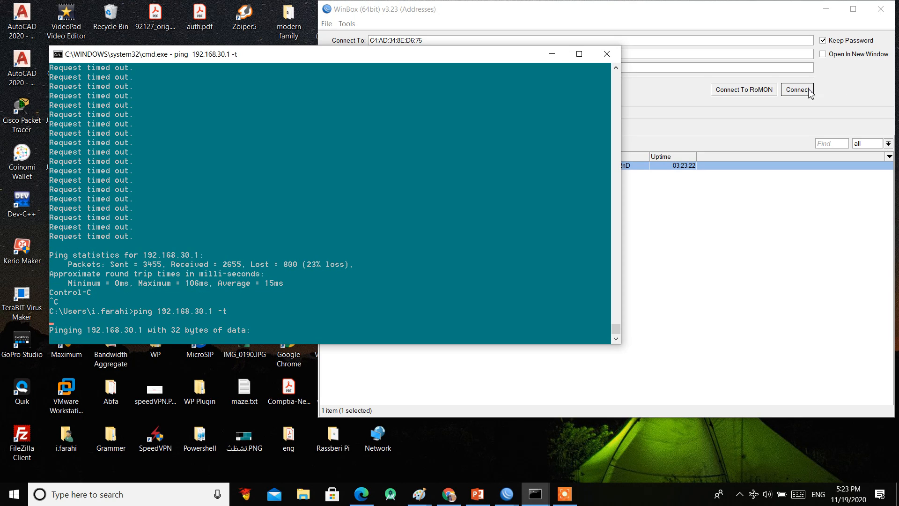
left_click(808, 90)
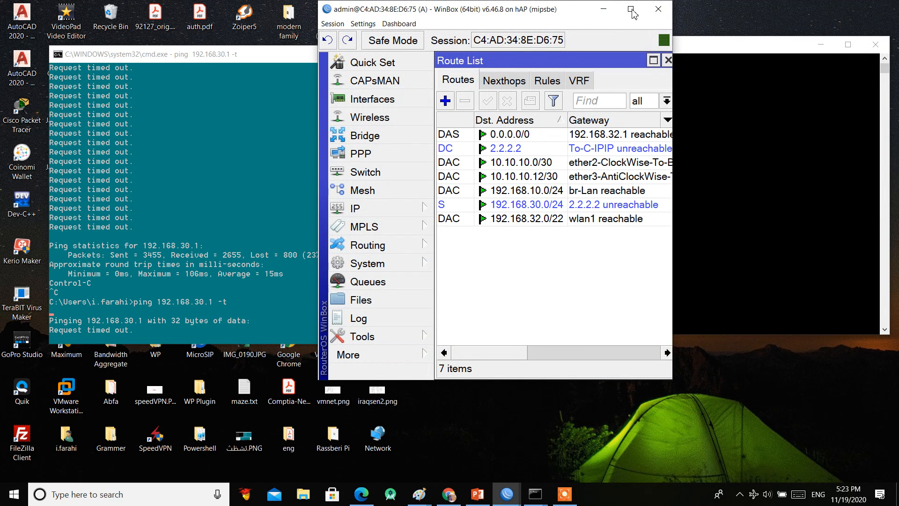
Step: Delete the To-C-IPIP and To-C-GRE tunnel interfaces on router A
left_click(631, 10)
left_click(45, 96)
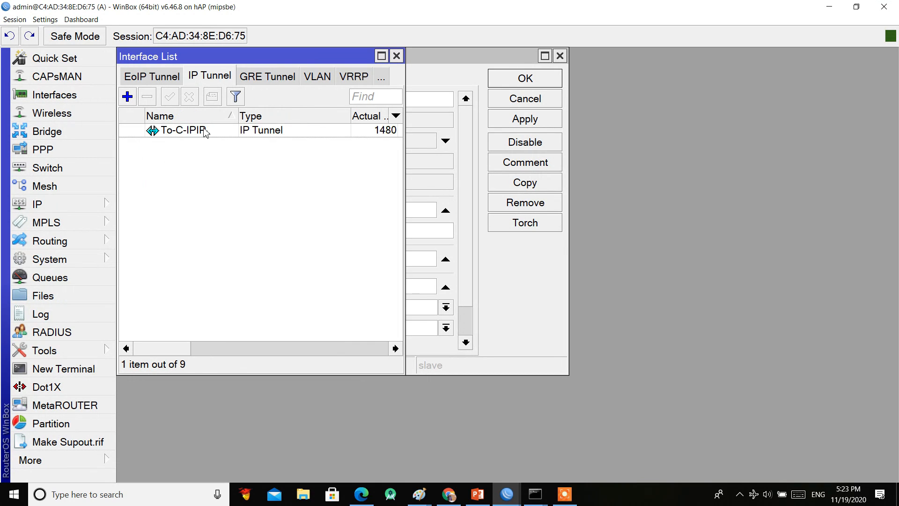
left_click(204, 131)
left_click(147, 99)
left_click(256, 81)
left_click(176, 130)
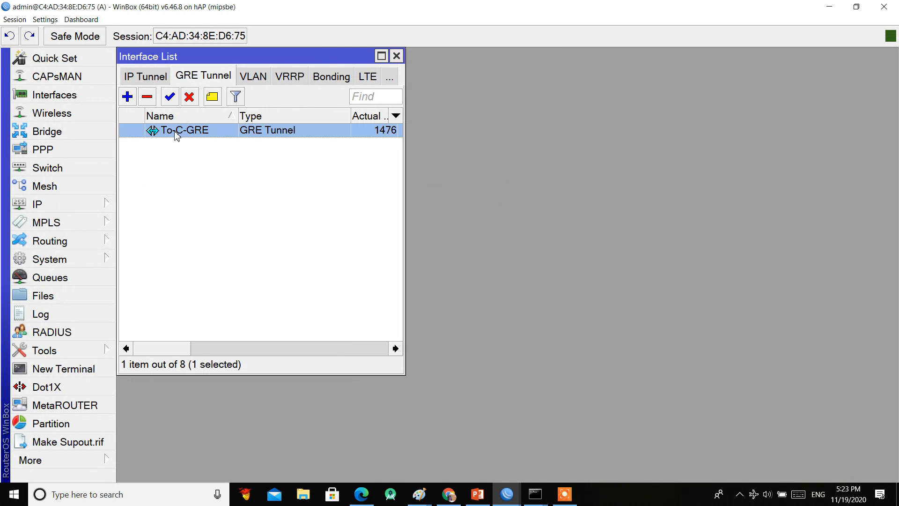
left_click(146, 97)
Step: Remove the static route to 192.168.30.0/24 and widen the Route List
left_click(98, 201)
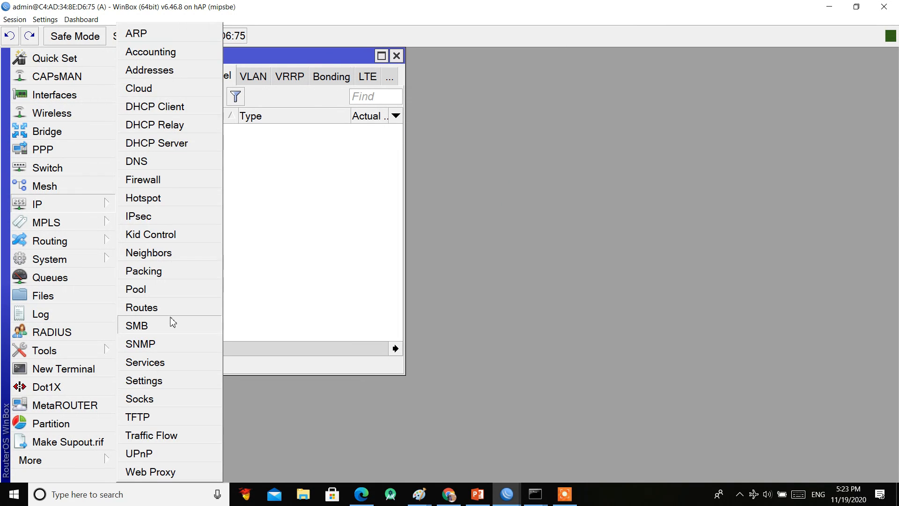
left_click(182, 311)
left_click(244, 187)
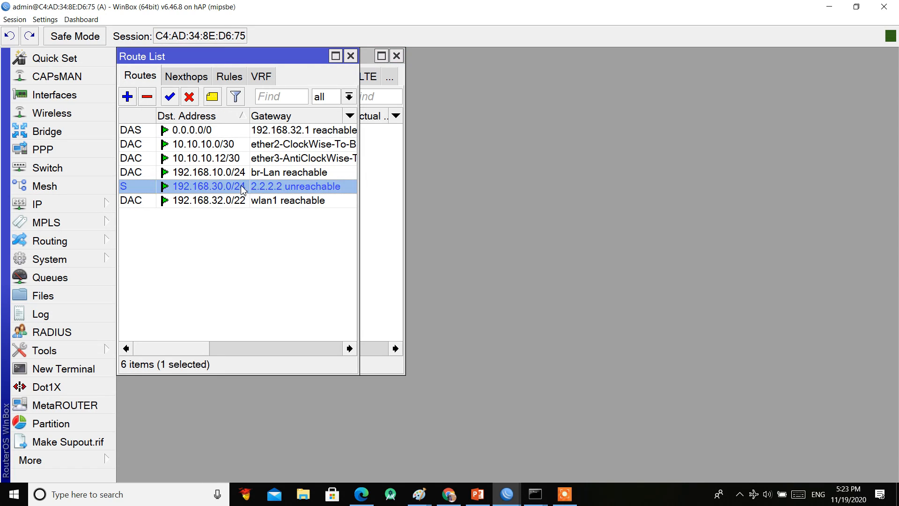
left_click(146, 97)
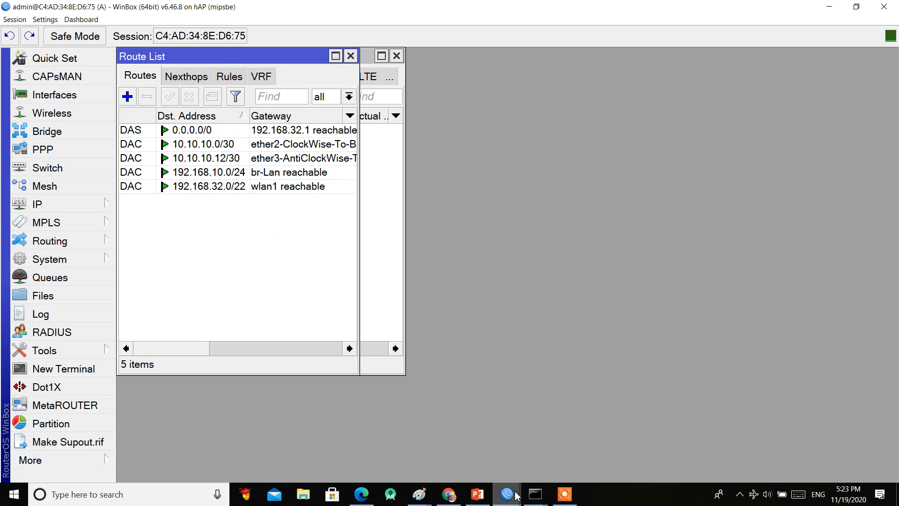
mouse_move(507, 494)
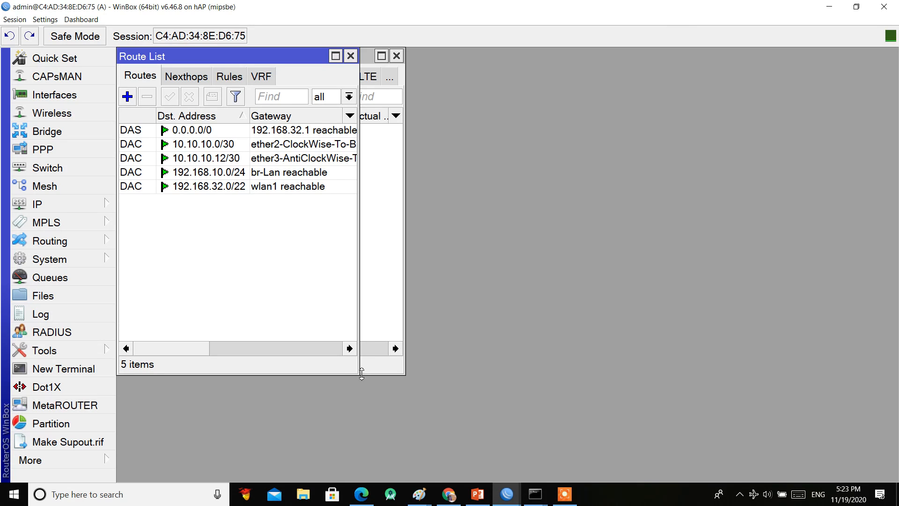
left_click_drag(358, 374, 715, 398)
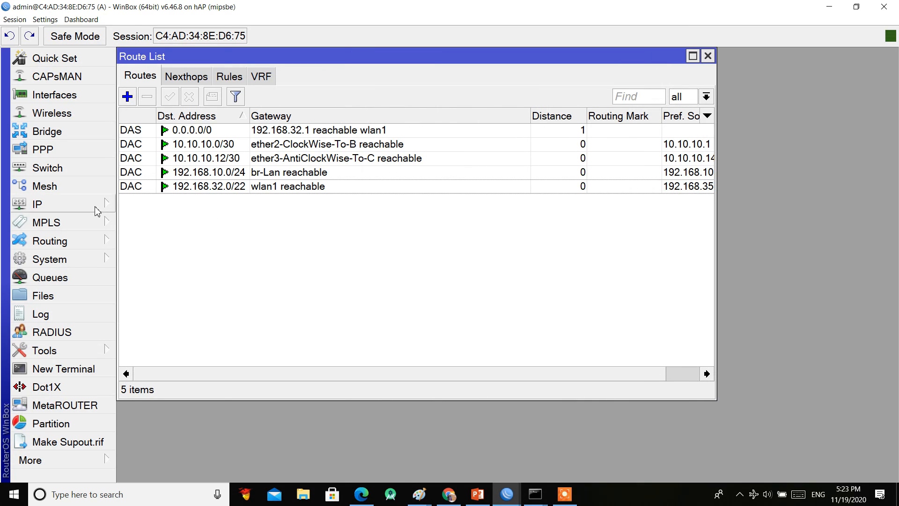
Step: Ping neighbors B at 10.10.10.2 and D at 10.10.10.13 from the Neighbor List
left_click(93, 204)
left_click(193, 256)
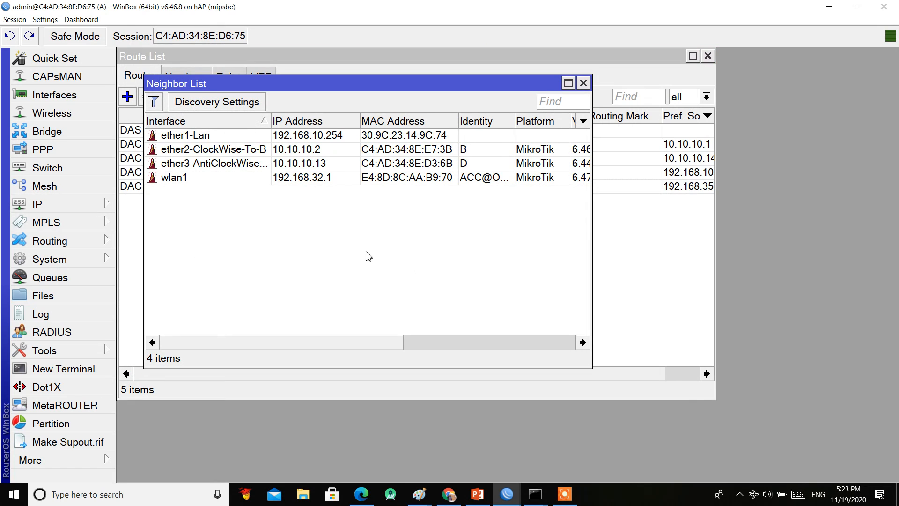
right_click(291, 150)
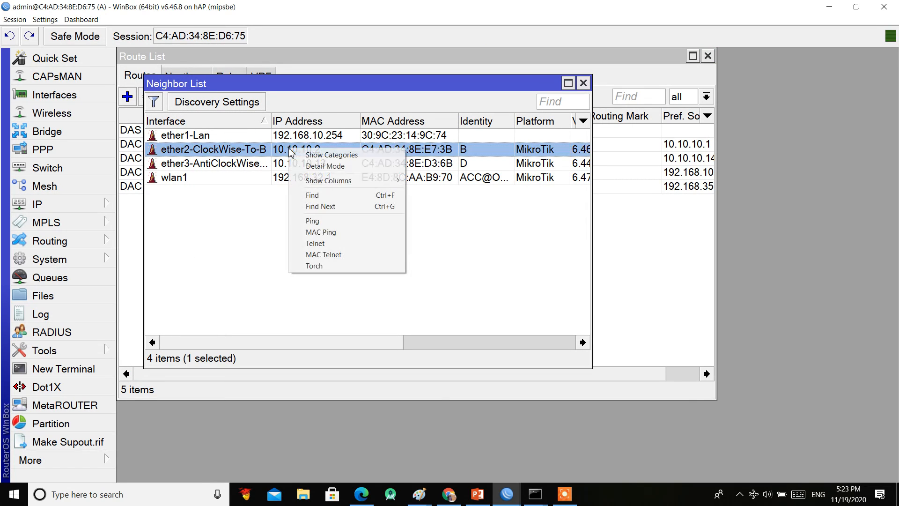
left_click(352, 221)
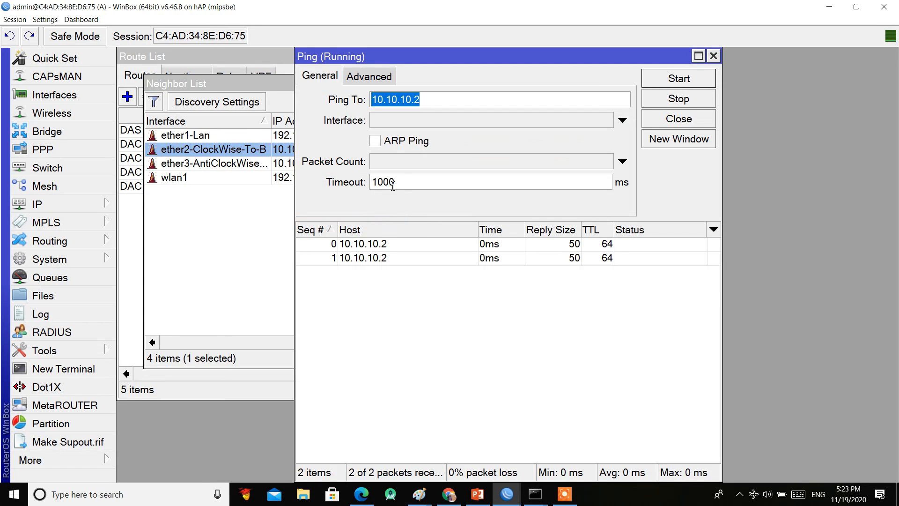
key("Escape")
right_click(305, 166)
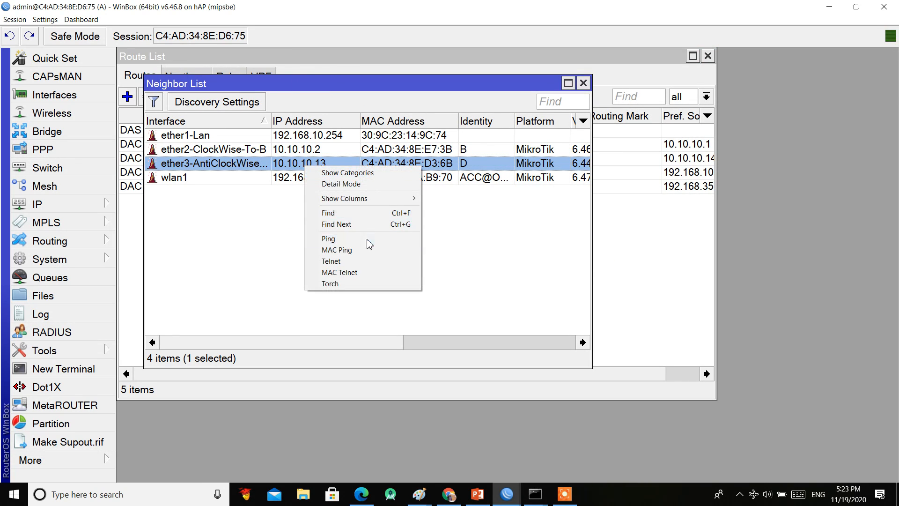
left_click(369, 237)
key("Escape")
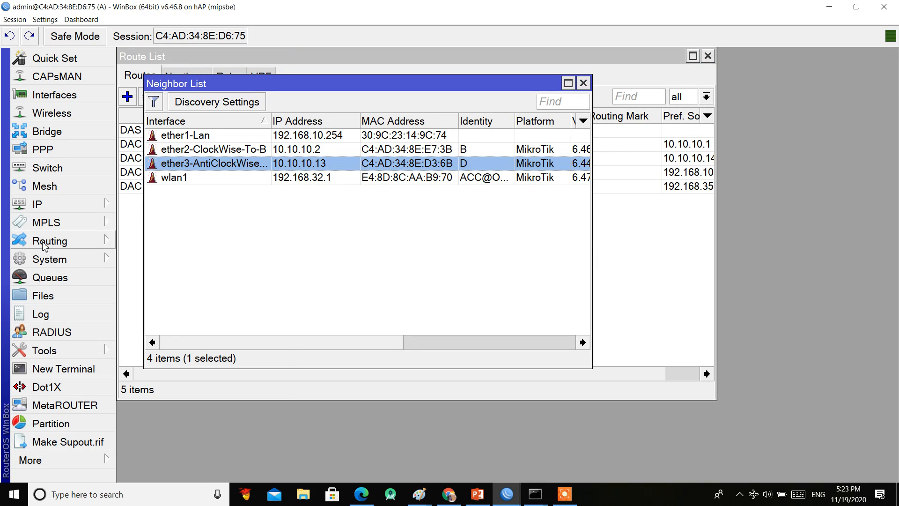
left_click(49, 241)
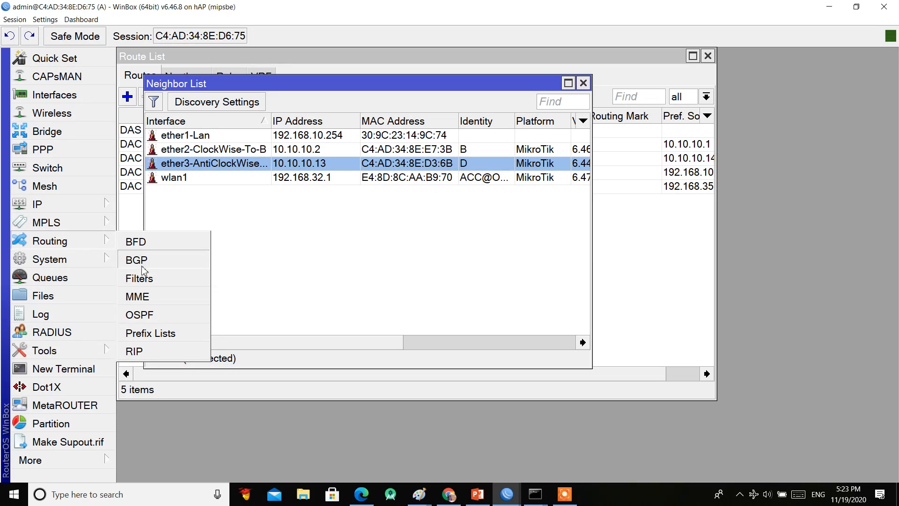
Step: Delete all three existing OSPF networks
left_click(160, 319)
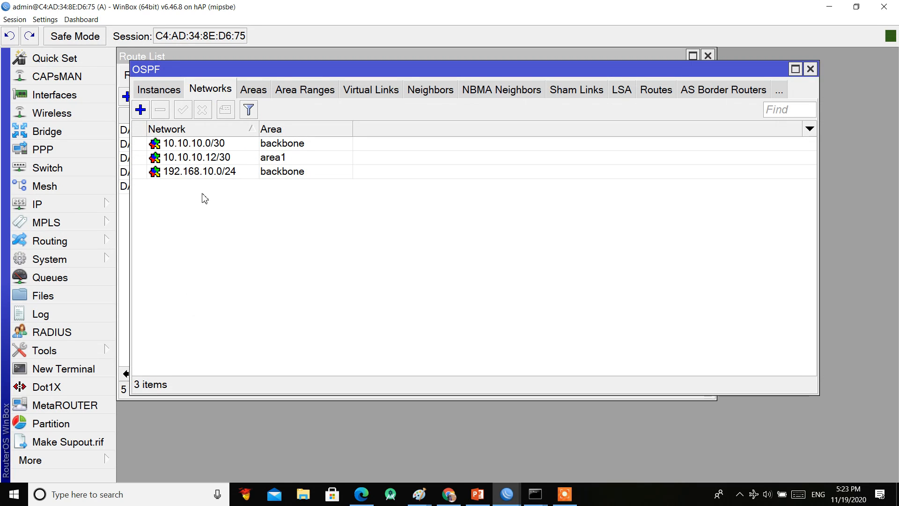
key("ctrl+a")
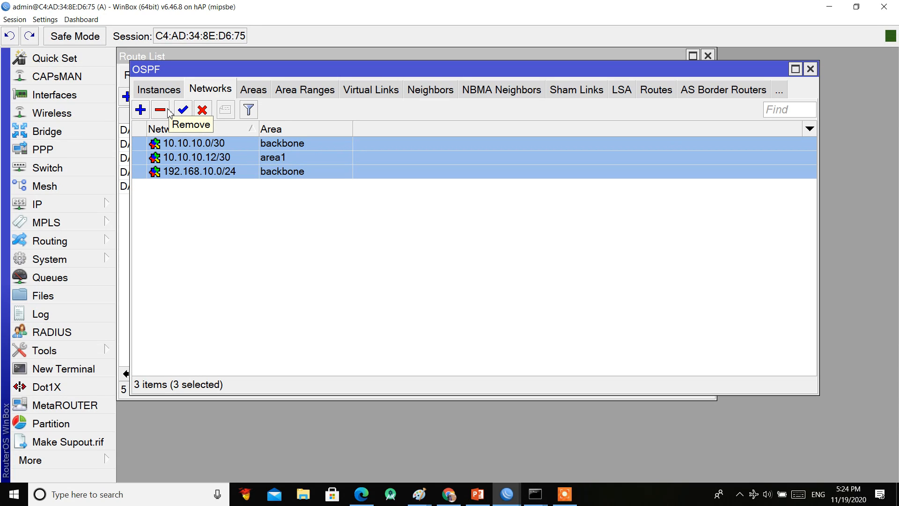
left_click(161, 110)
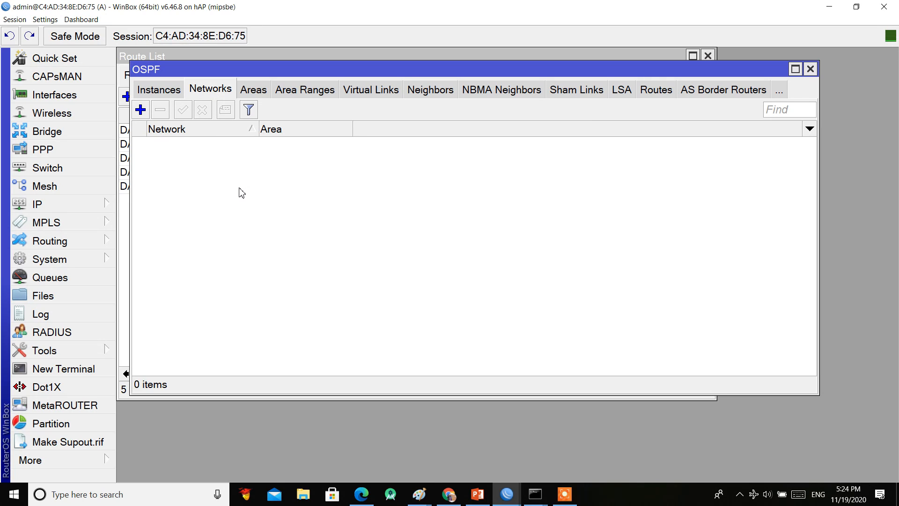
Step: Add the 0.0.0.0/0 backbone OSPF network and view the routes learned through OSPF
left_click(141, 112)
left_click(407, 199)
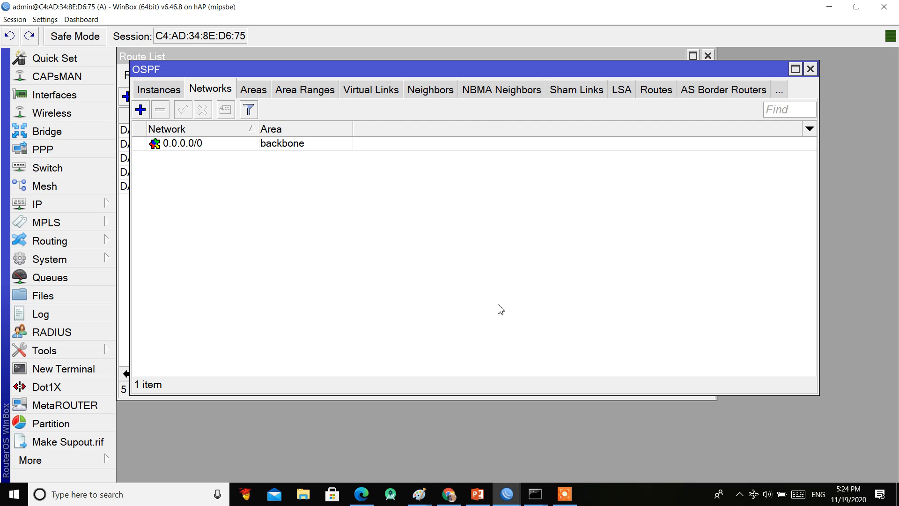
left_click(565, 494)
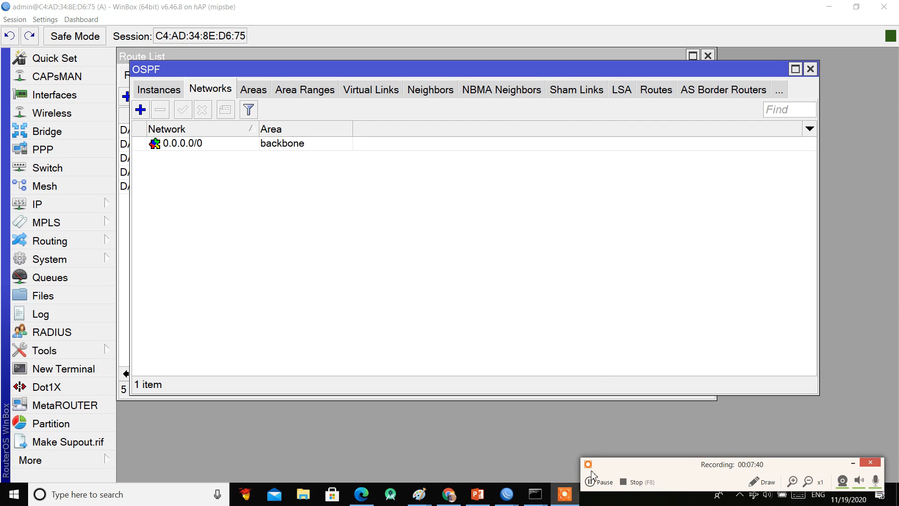
left_click(664, 96)
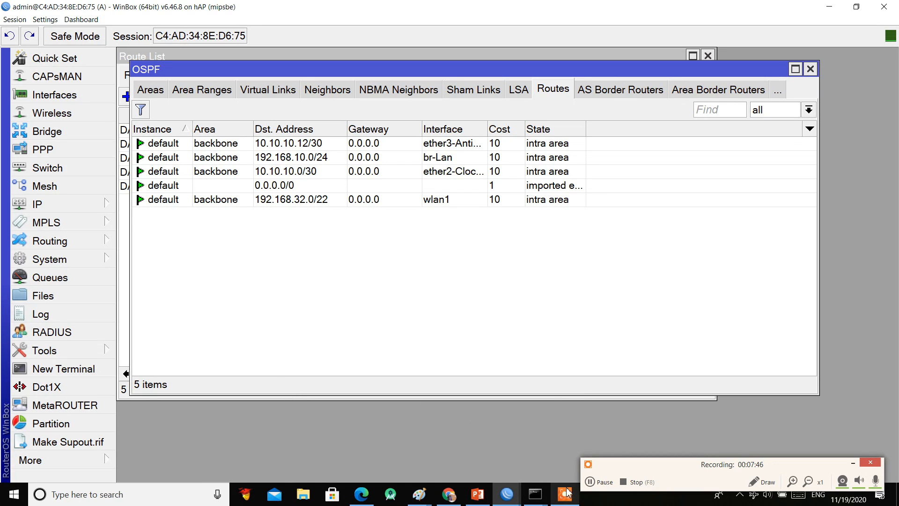
left_click(598, 480)
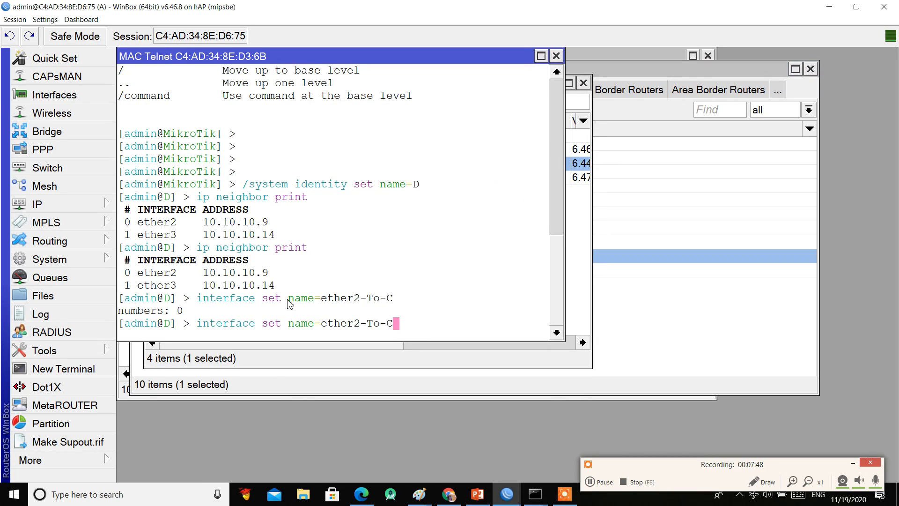
Step: Run /system reset-configuration skip-backup=yes no-defaults=yes on router D, confirm with y, and close MAC Telnet
key("BackSpace")
key("BackSpace")
key("BackSpace")
key("BackSpace")
key("BackSpace")
key("BackSpace")
key("BackSpace")
key("BackSpace")
key("BackSpace")
key("BackSpace")
key("BackSpace")
key("BackSpace")
key("BackSpace")
key("BackSpace")
key("BackSpace")
key("BackSpace")
key("BackSpace")
key("BackSpace")
key("BackSpace")
key("BackSpace")
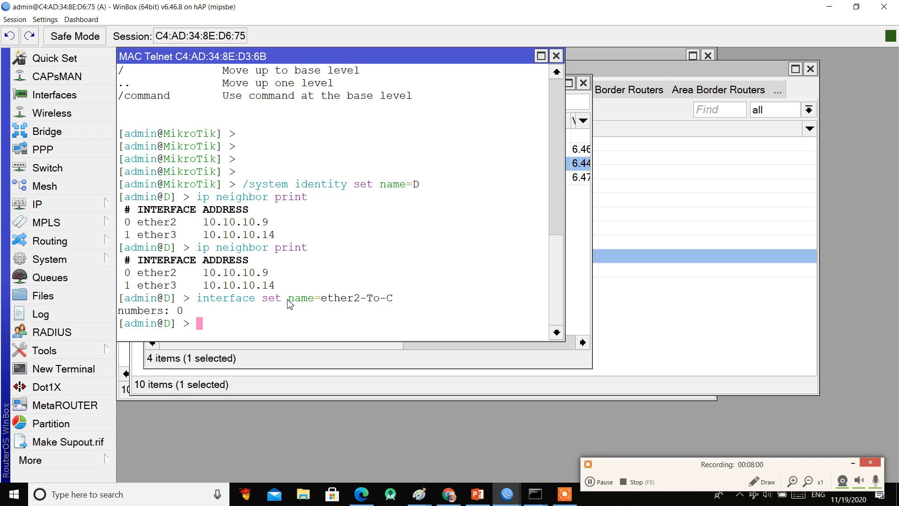
type("/system tre")
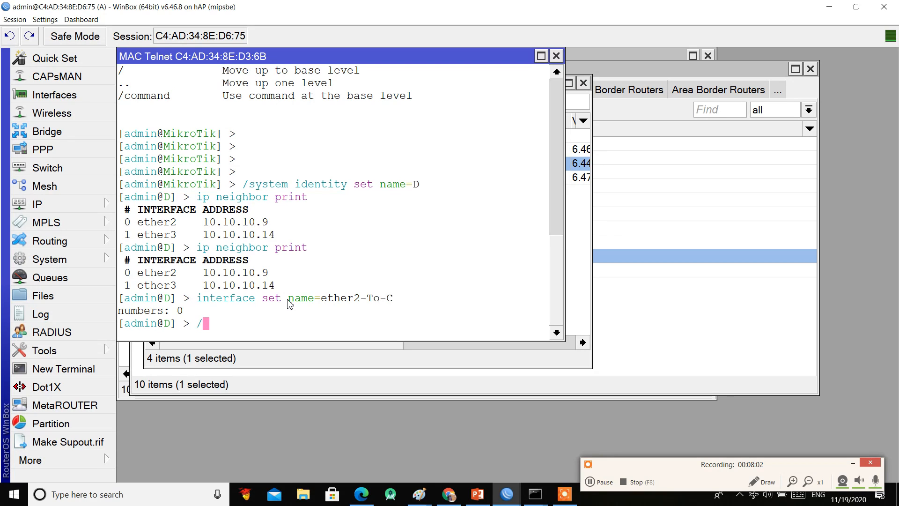
key("BackSpace")
key("BackSpace")
key("BackSpace")
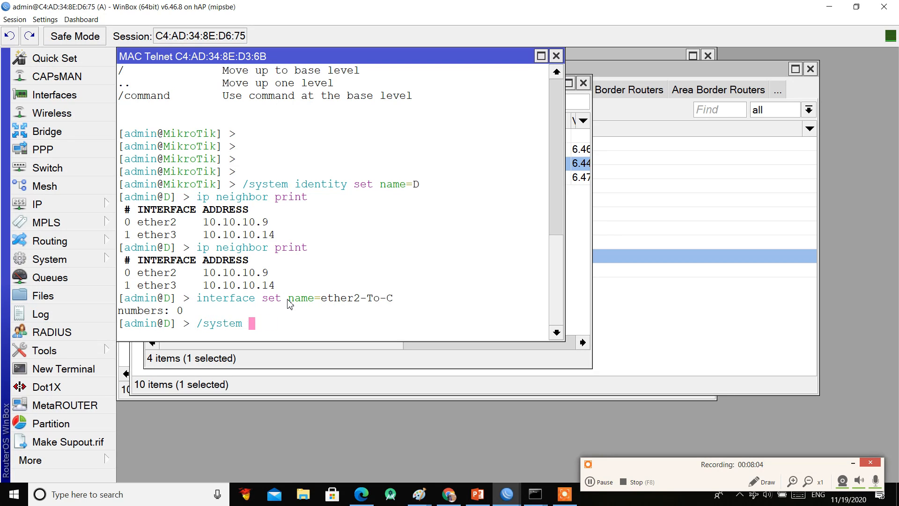
type("reset-configuration ")
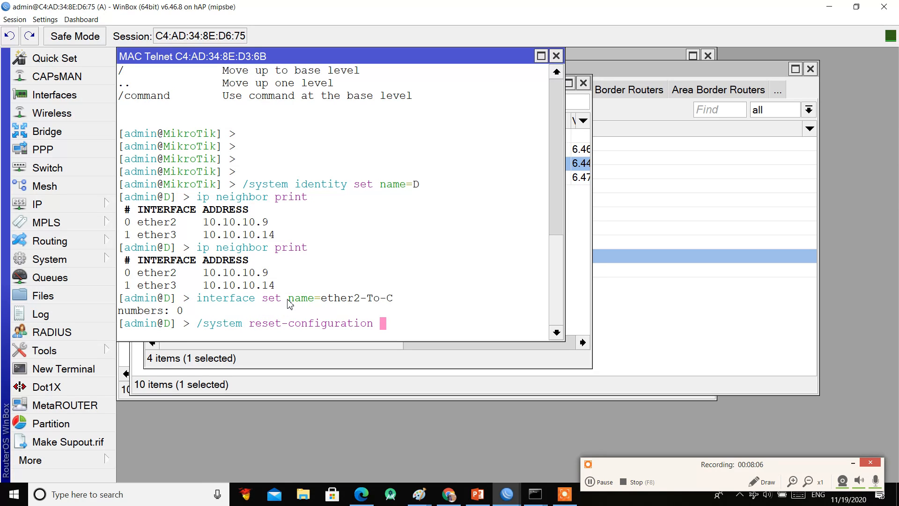
type("skip-backup=")
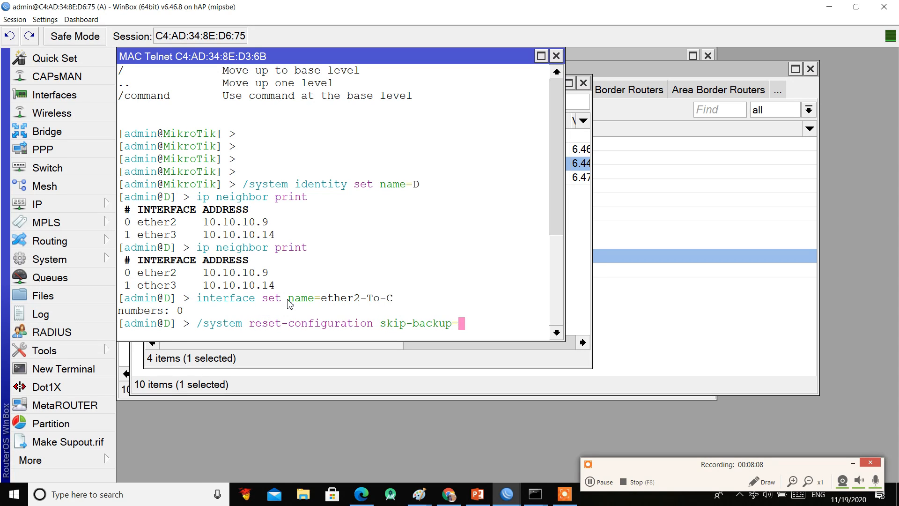
type("yes no-defaults=")
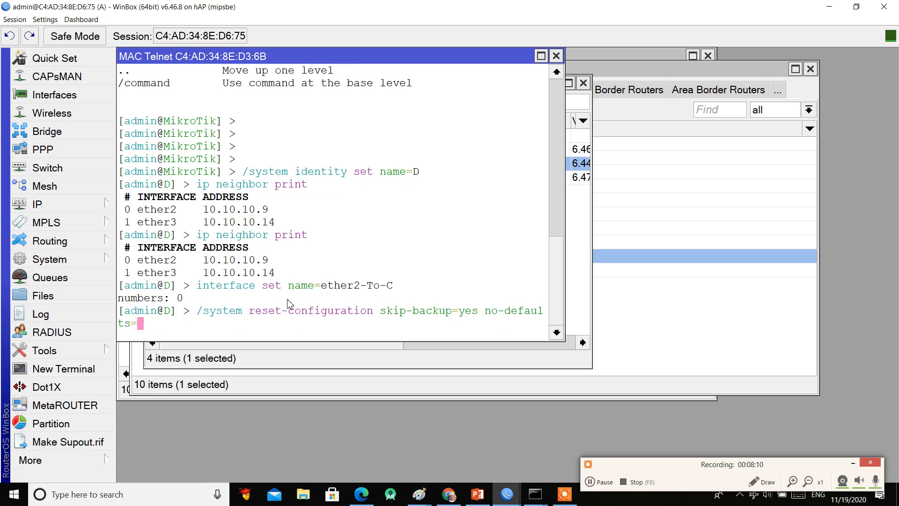
type("yes")
key("Return")
type("y")
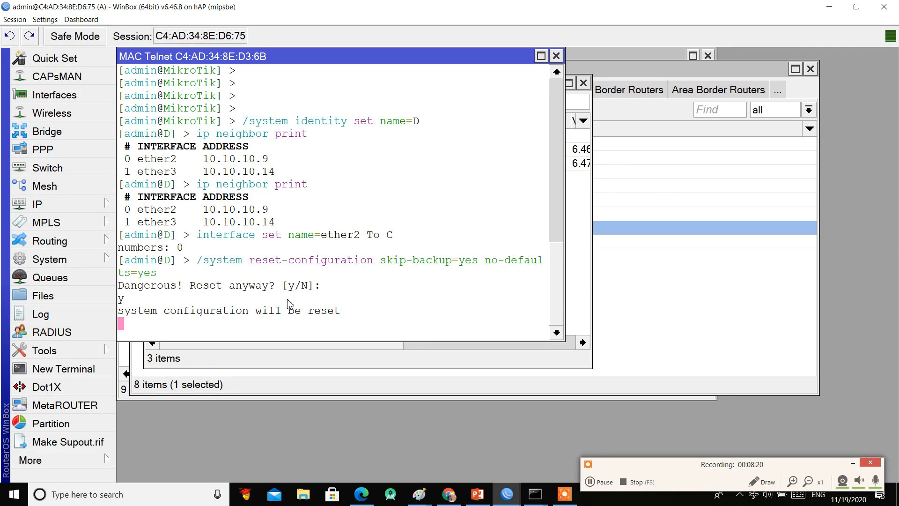
left_click(556, 56)
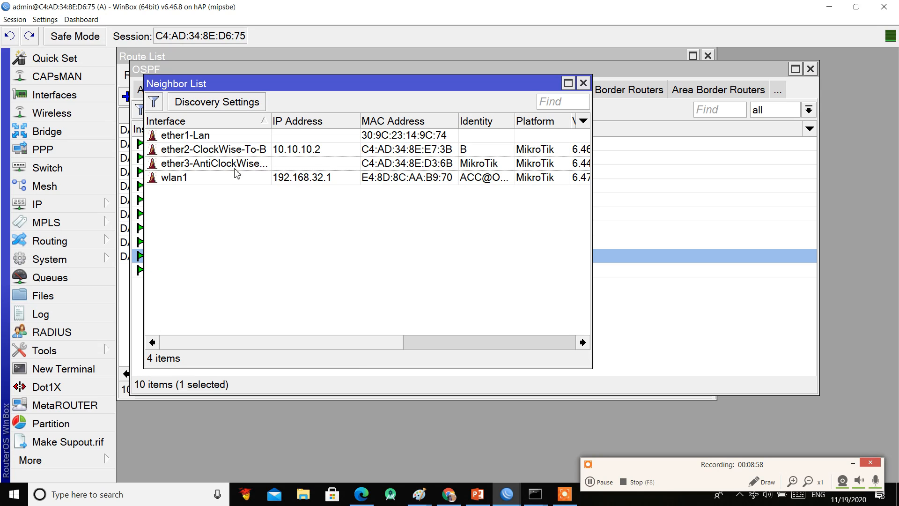
left_click(583, 83)
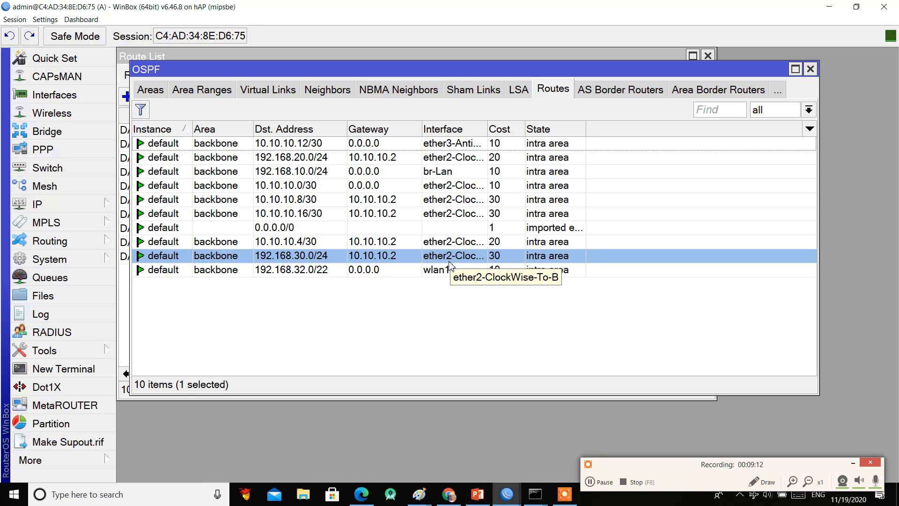
left_click(82, 206)
left_click(149, 253)
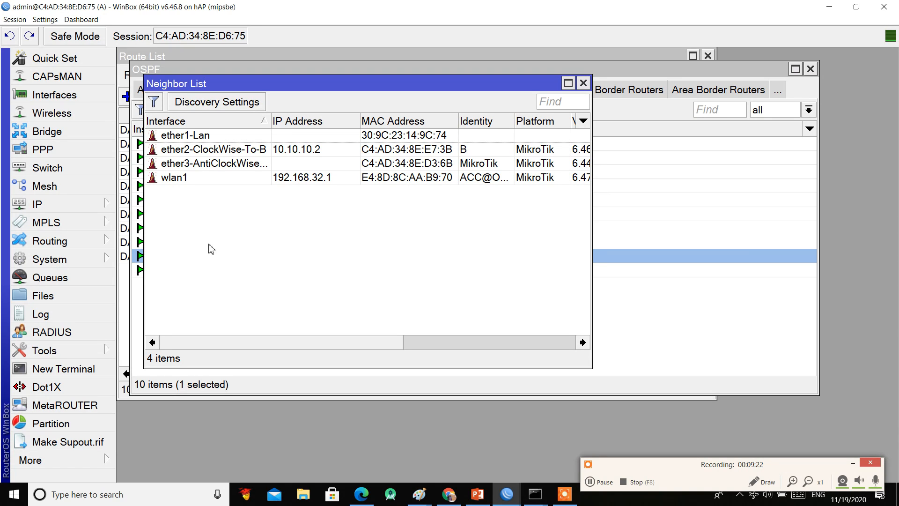
Step: Open a MAC Telnet session to the ether3 neighbour and log in with the admin account
right_click(242, 168)
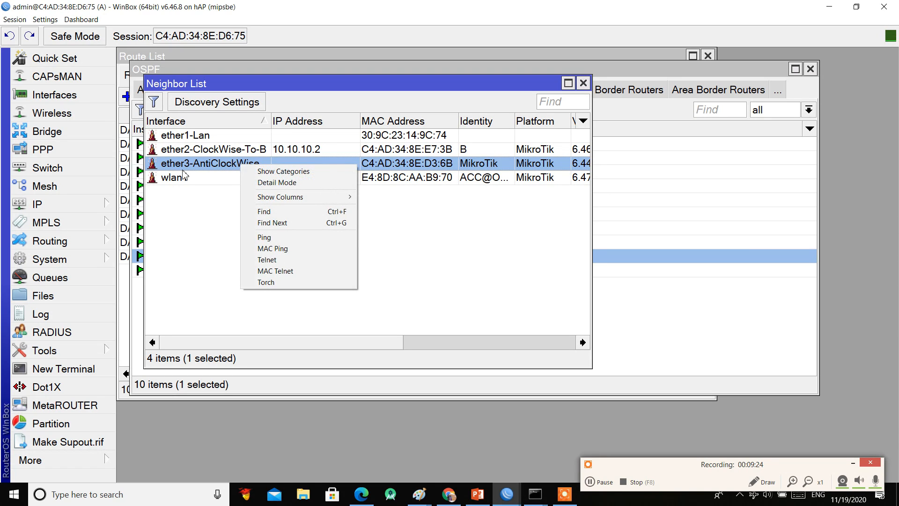
left_click(303, 271)
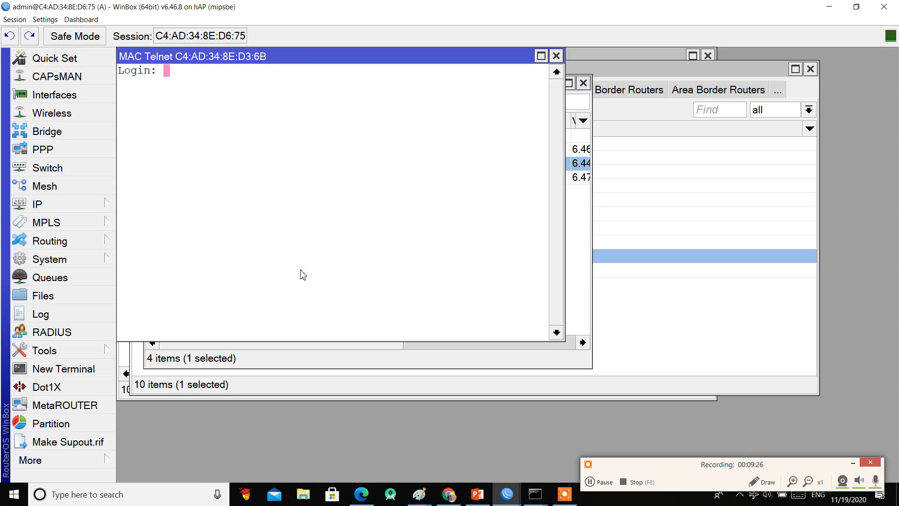
type("admin")
key("Return")
key("Return")
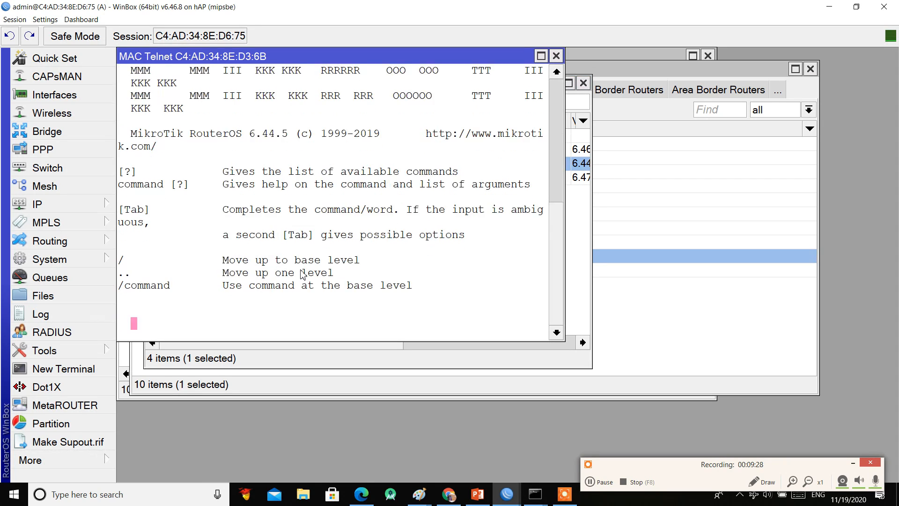
Step: Set the router identity to D and run ip neighbor print
type("/system ")
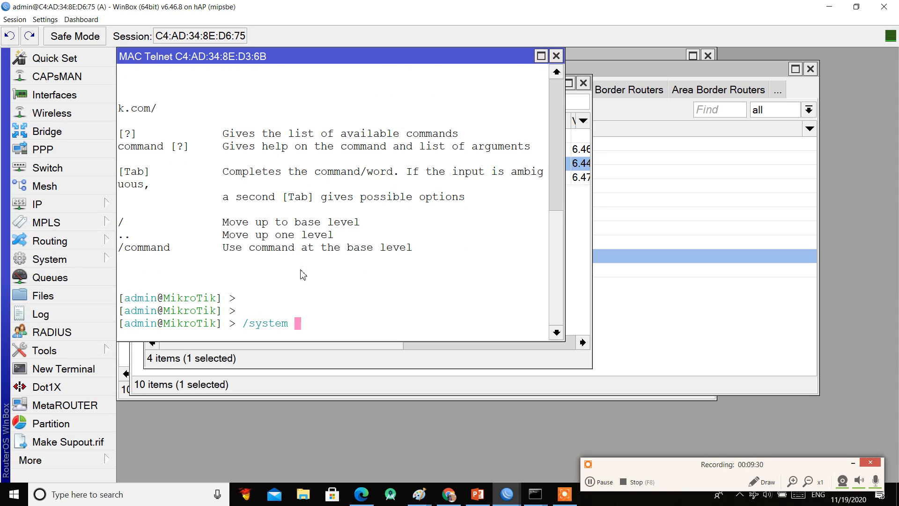
type("identity set name=")
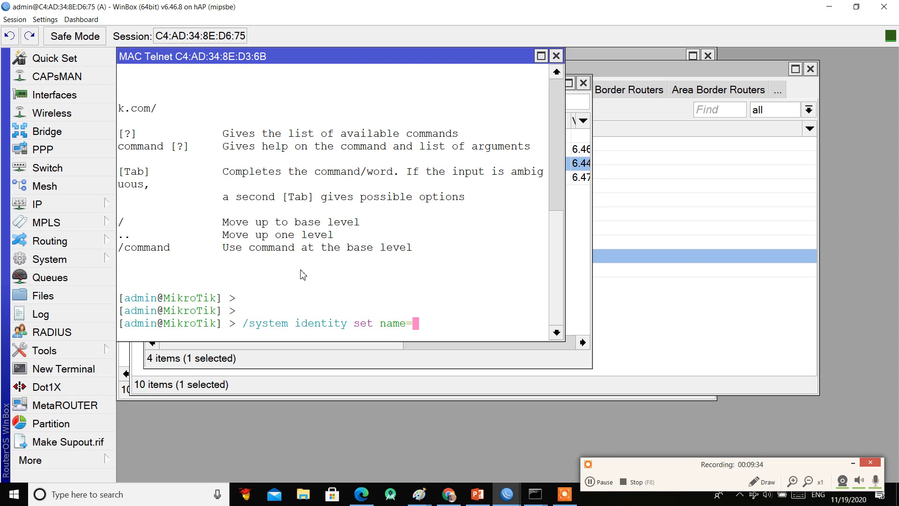
type("D")
key("Return")
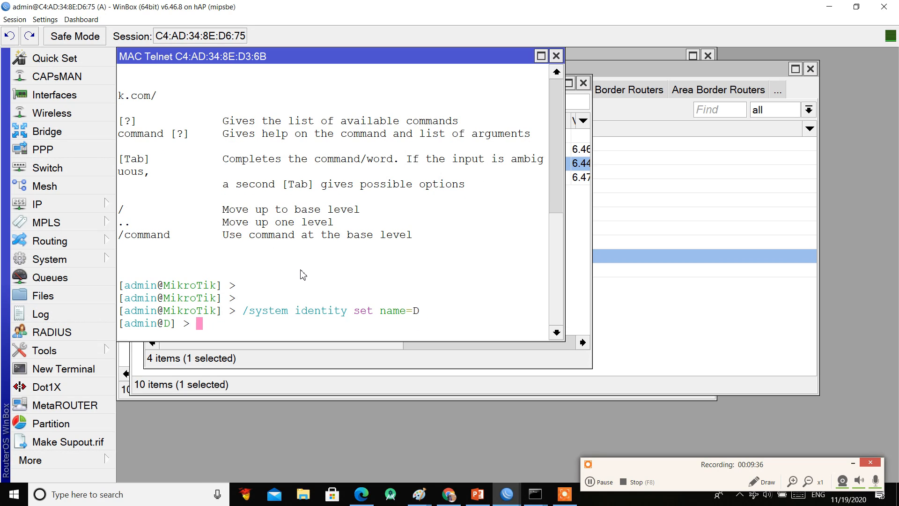
type("interface")
key("BackSpace")
key("BackSpace")
key("BackSpace")
key("BackSpace")
key("BackSpace")
key("BackSpace")
key("BackSpace")
key("BackSpace")
key("BackSpace")
type("ip neighbor print")
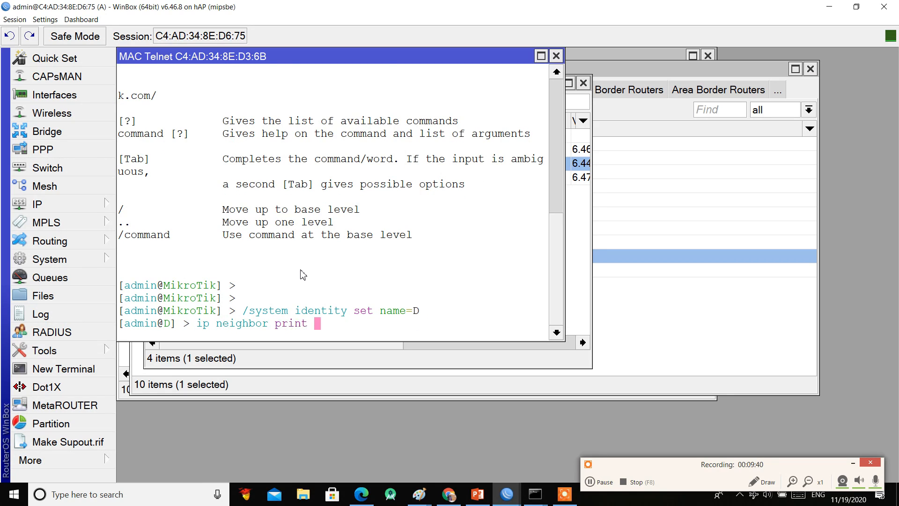
key("Return")
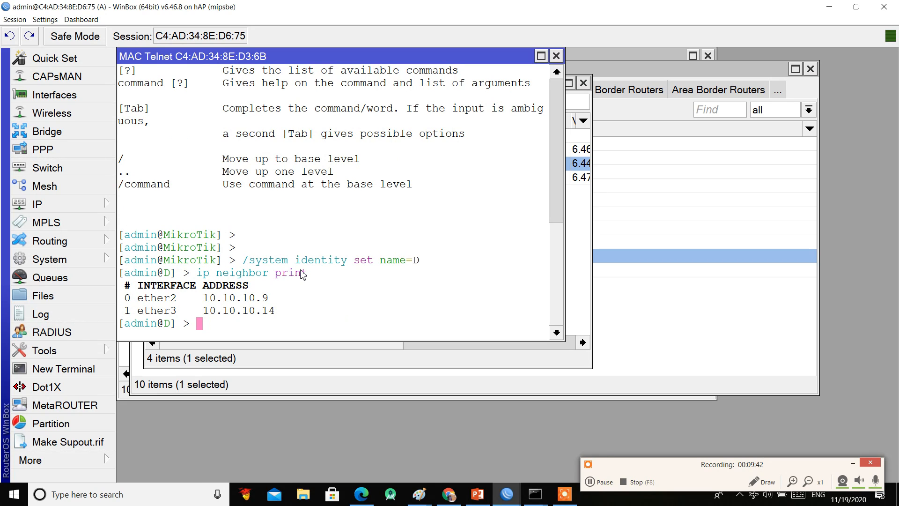
Step: Rename interface 0 to ether2-C and interface 1 to ether3-A with interface set
type("interface ")
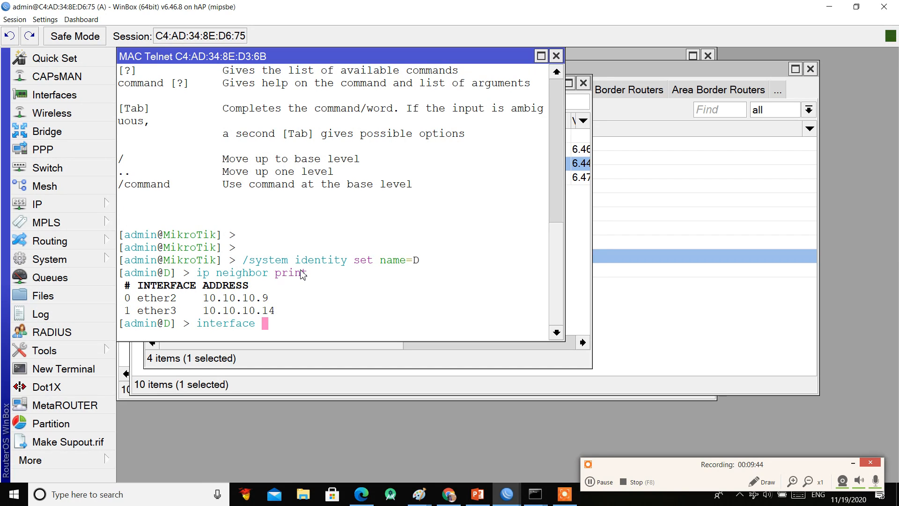
type("set name=")
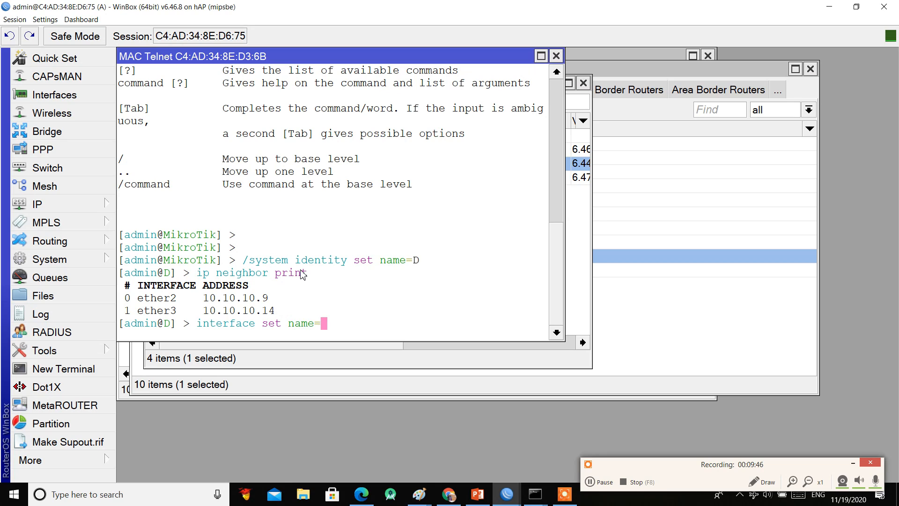
type("ether2-C nu")
key("Tab")
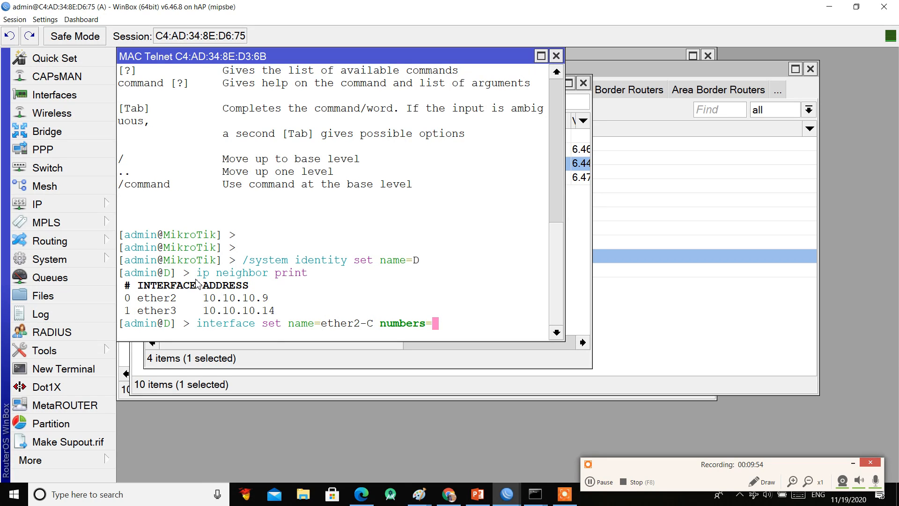
type("0")
key("Return")
key("Up")
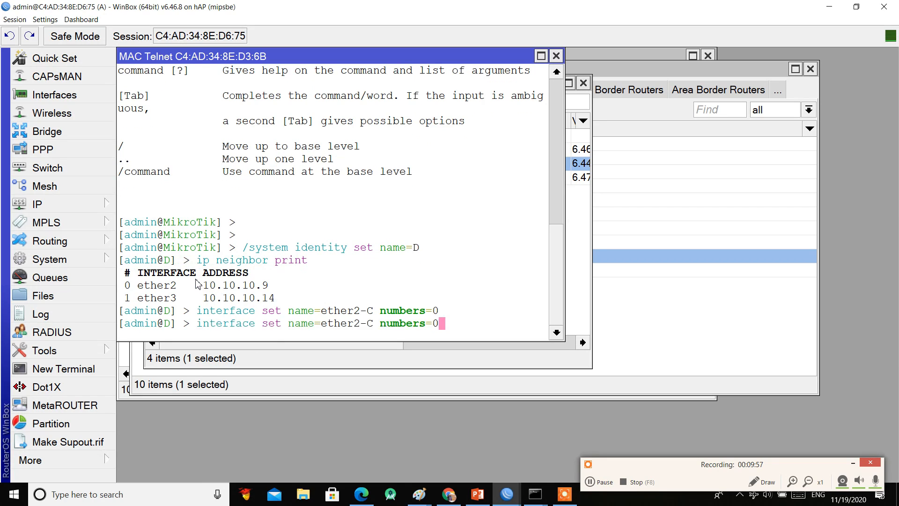
key("Left")
key("Left")
key("Left")
key("Left")
key("Left")
key("Left")
key("Left")
key("Left")
key("Left")
key("Left")
key("BackSpace")
key("BackSpace")
key("BackSpace")
type("3")
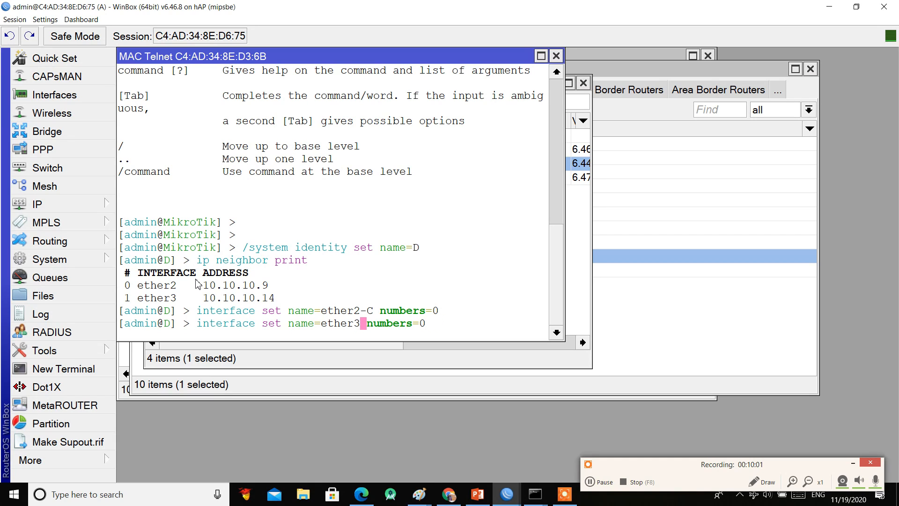
type("-")
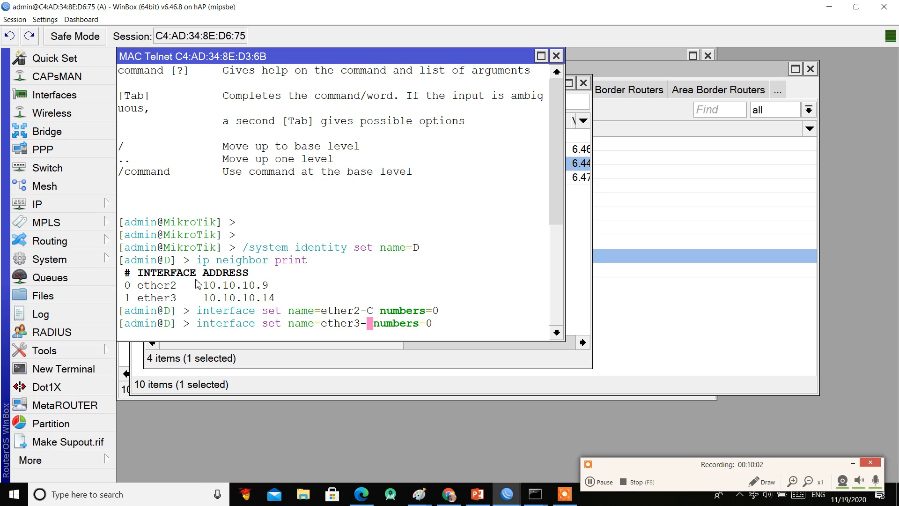
type("A")
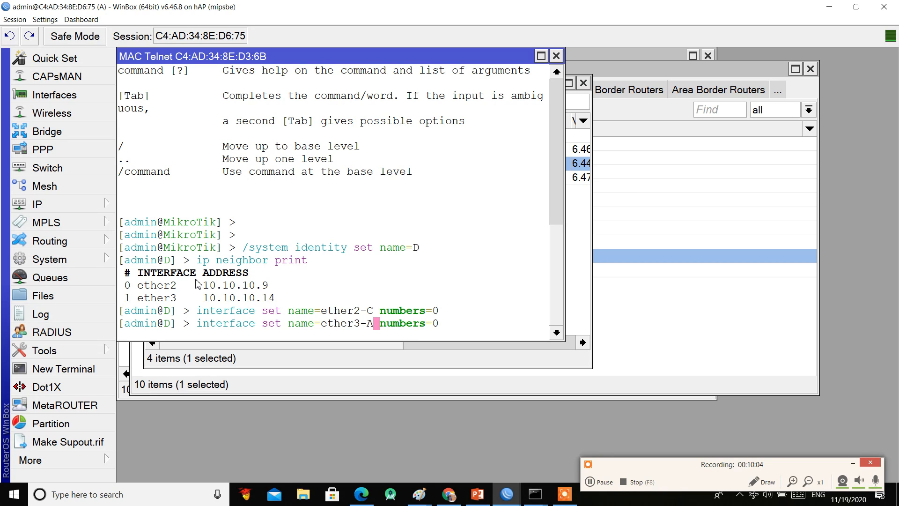
key("Right")
key("Right")
key("Right")
key("Right")
key("Right")
key("Right")
key("Right")
key("Right")
key("Right")
key("Right")
key("BackSpace")
type("1")
key("Return")
Step: Run interface print to confirm the new port names
key("Up")
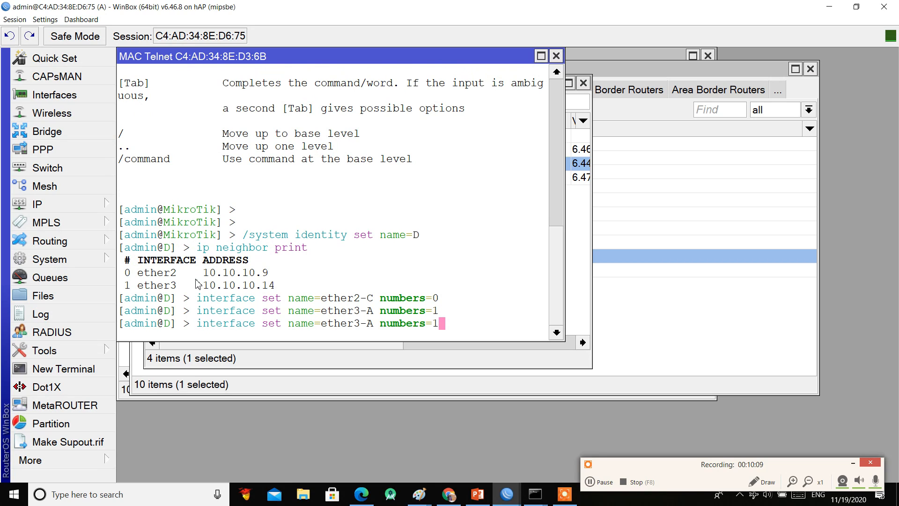
key("BackSpace")
key("BackSpace")
key("BackSpace")
key("BackSpace")
key("BackSpace")
key("BackSpace")
key("BackSpace")
key("BackSpace")
key("BackSpace")
key("BackSpace")
key("BackSpace")
key("BackSpace")
key("BackSpace")
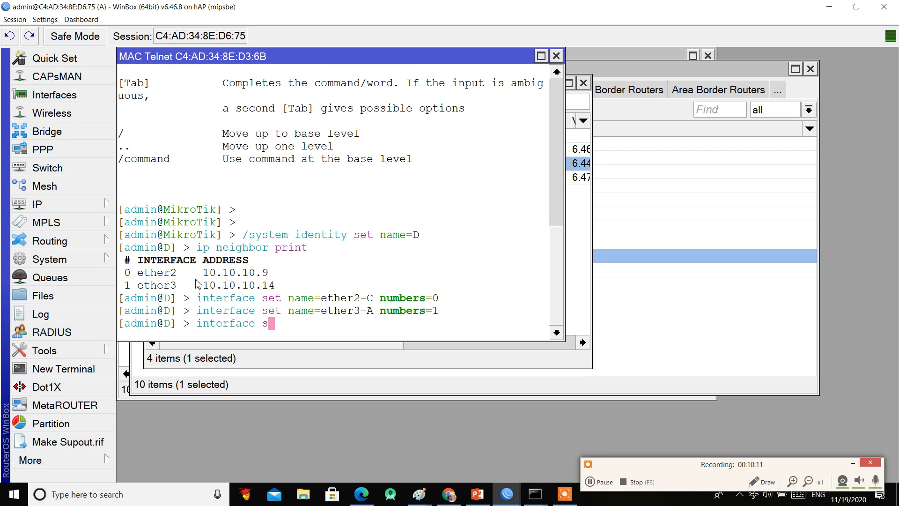
type("print")
key("Return")
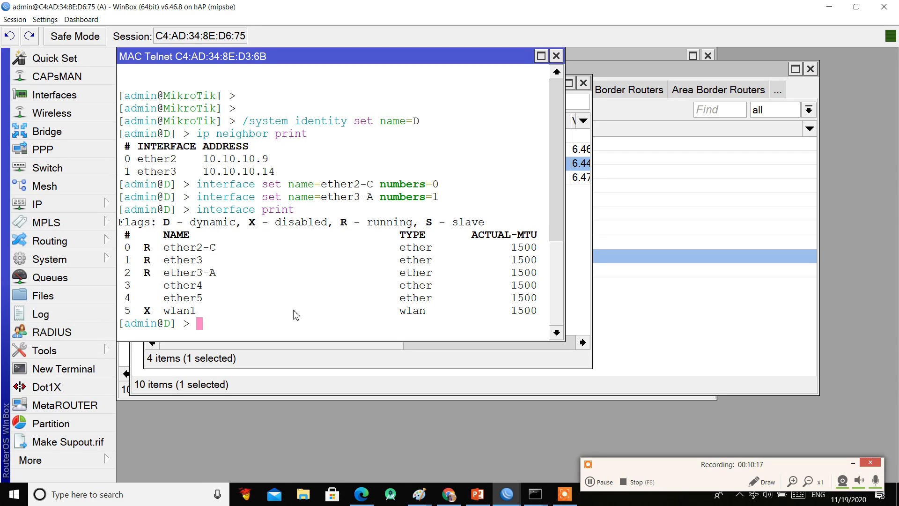
Step: Create the bridge br-Lan on router D
type("interface ")
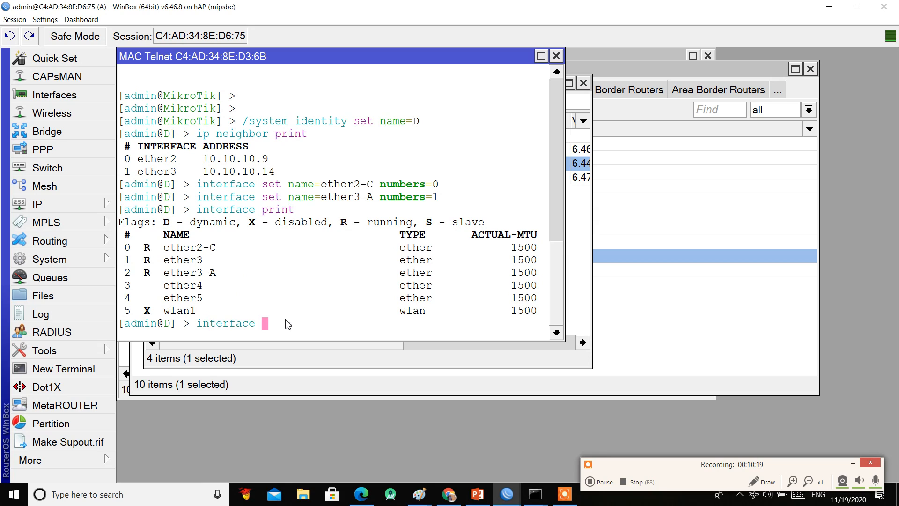
type("bridge add name=")
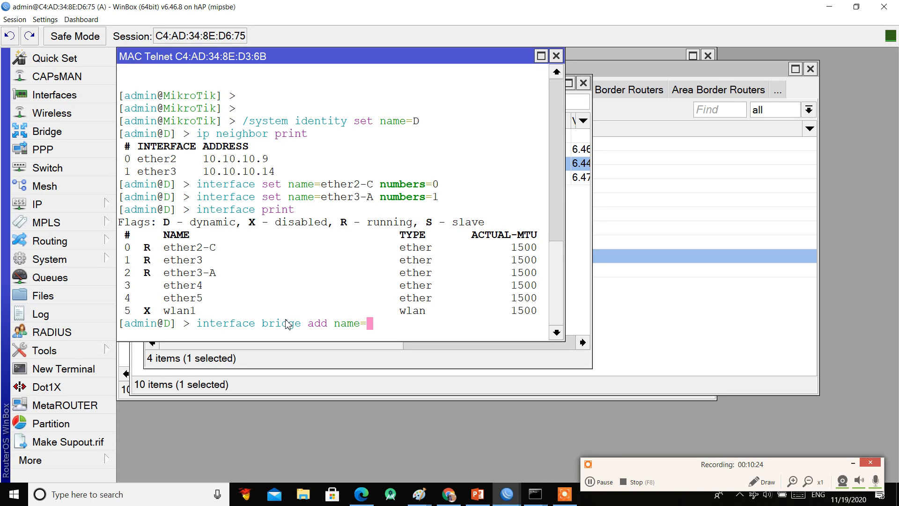
type("br-Lan")
key("Return")
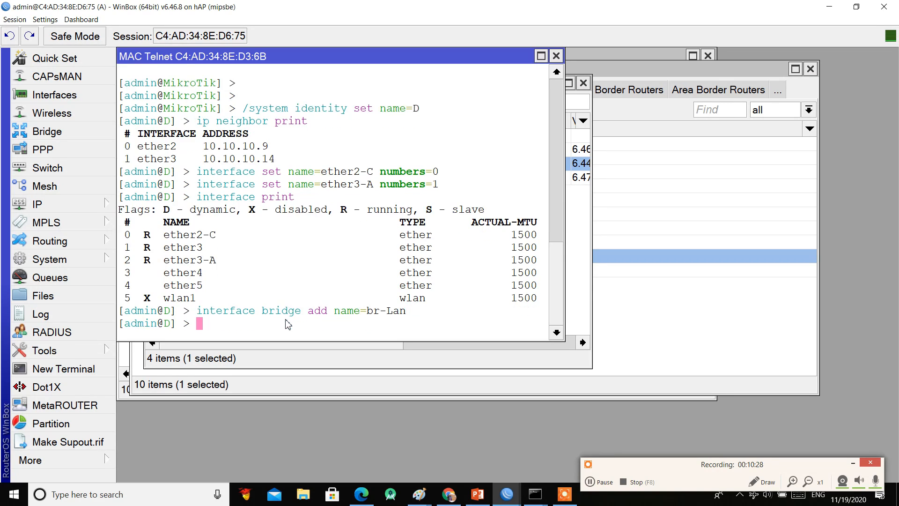
Step: Add ether4 and ether5 as ports of the br-Lan bridge
type("interface bridge ")
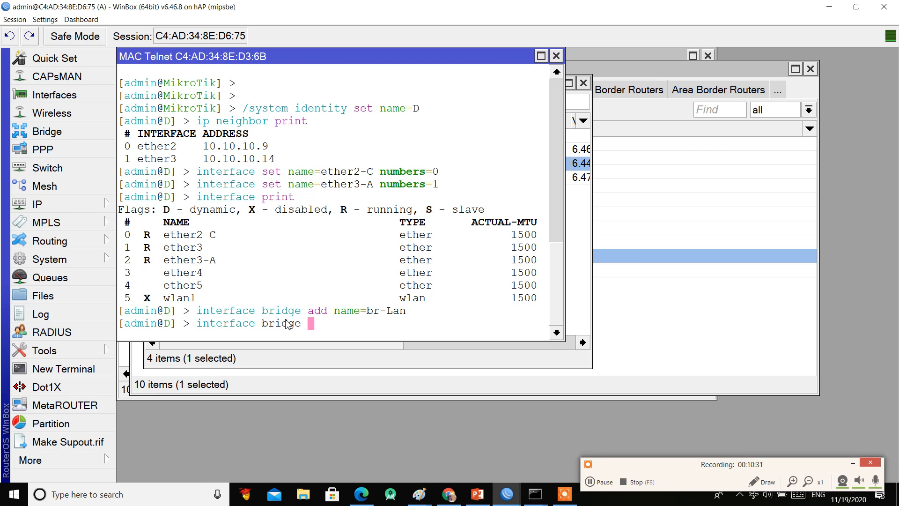
type("port add in")
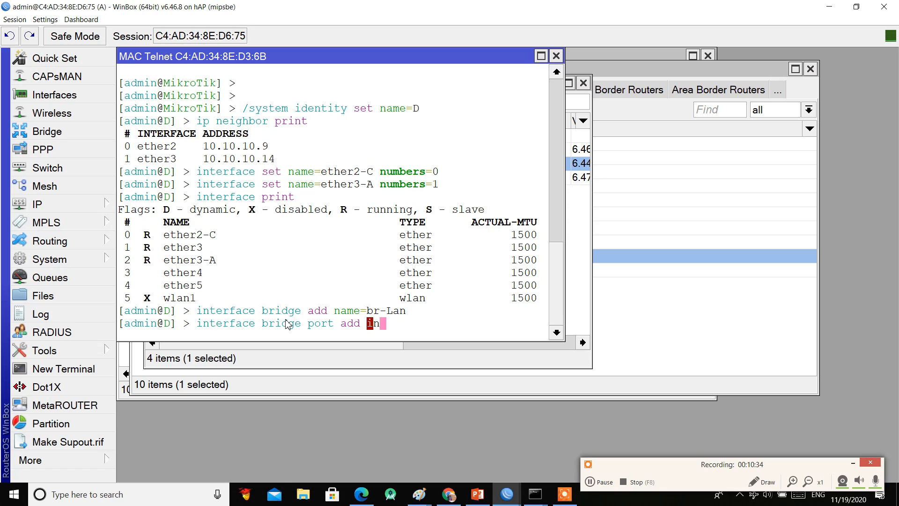
type("ter")
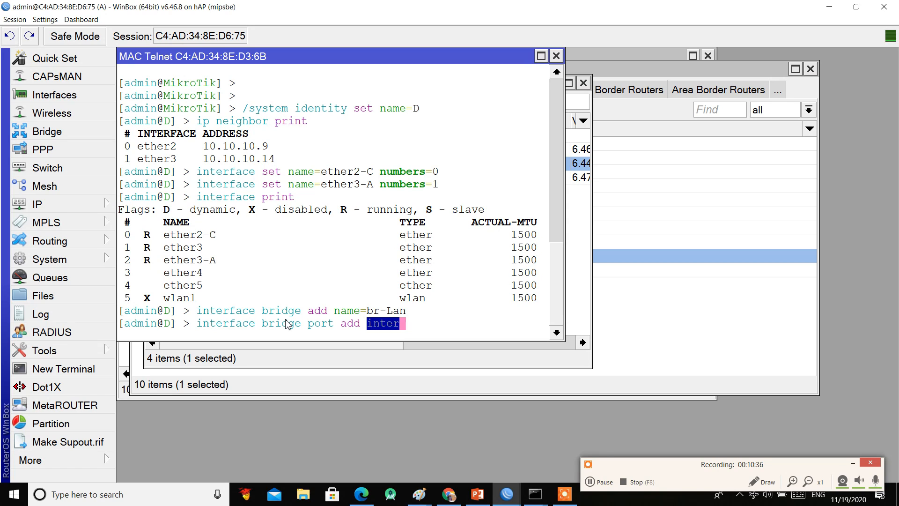
key("Tab")
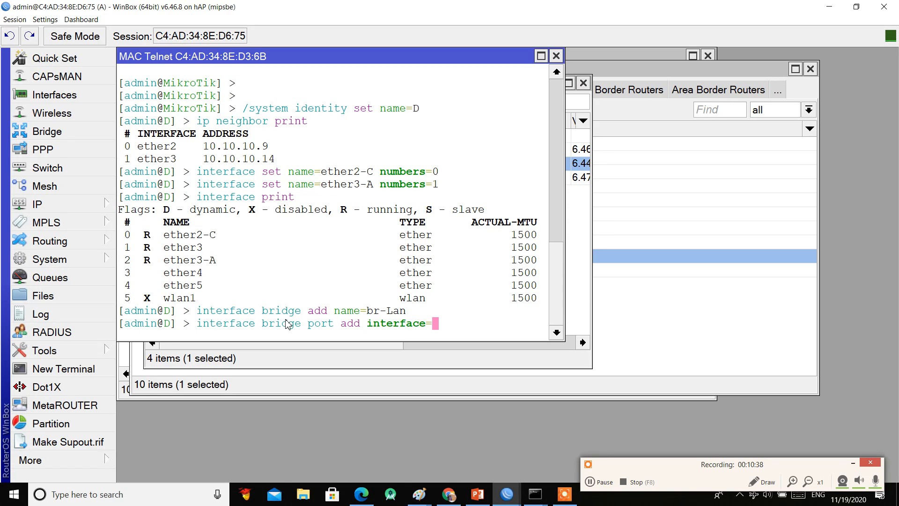
type("ether")
type("4")
type(" br")
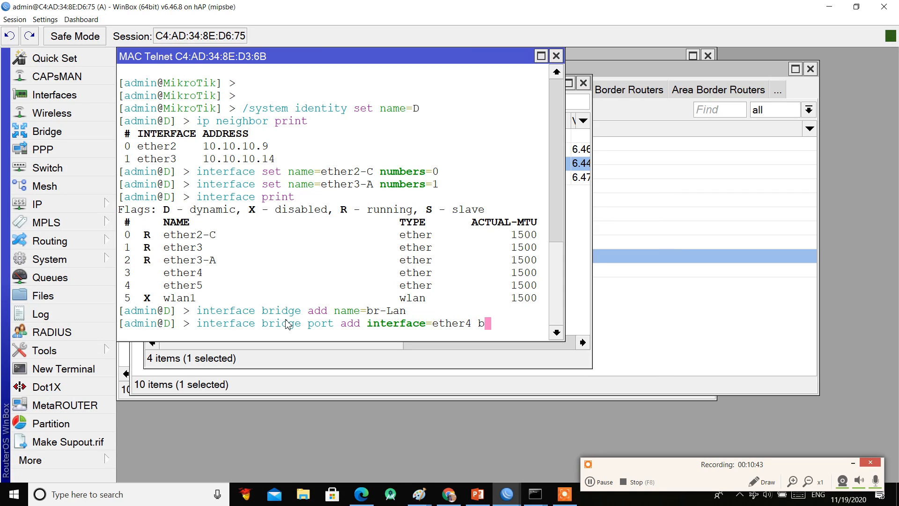
key("Tab")
type("br")
key("Tab")
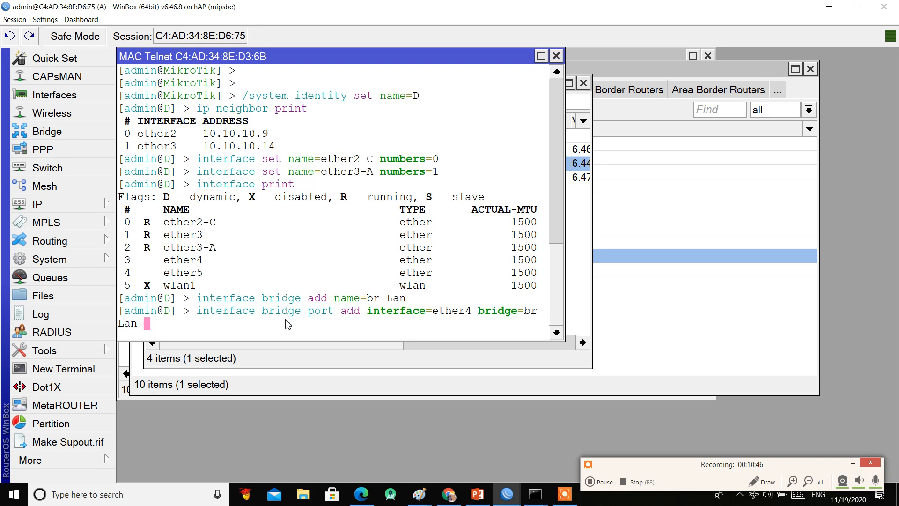
key("Return")
key("Up")
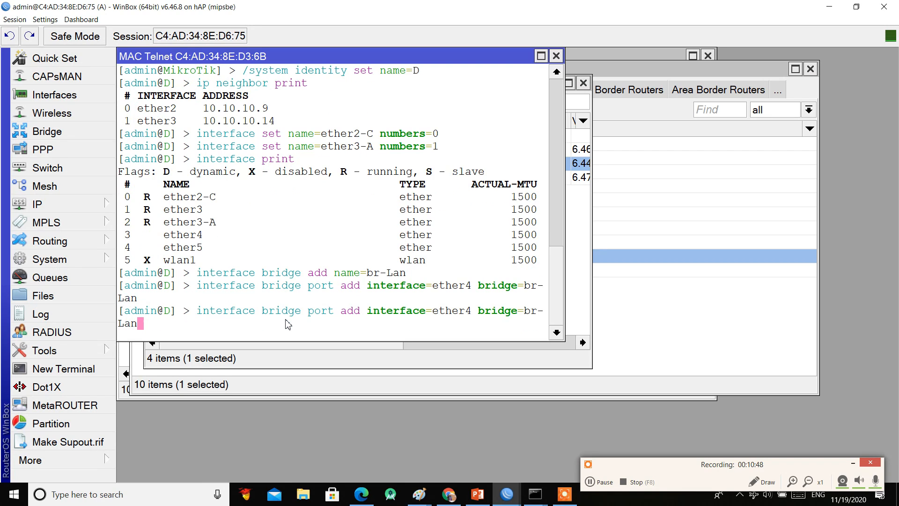
key("Left")
key("Left")
key("Left")
key("Left")
key("Left")
key("Left")
key("Left")
key("Left")
key("Left")
key("Left")
key("Left")
key("Left")
key("Left")
key("Left")
key("Left")
key("Left")
key("Left")
key("Right")
key("Right")
key("Right")
key("BackSpace")
type("5")
key("Return")
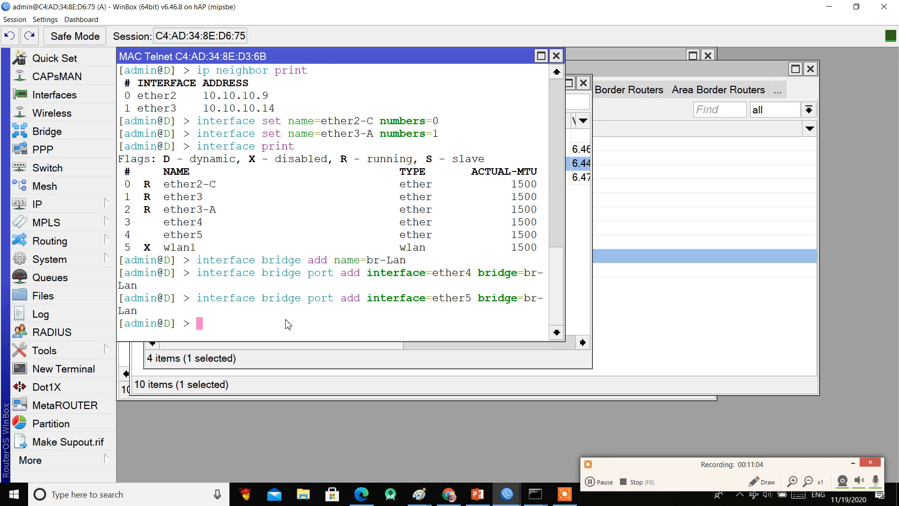
Step: Run /system identity set name=D in the MAC Telnet terminal
left_click_drag(209, 199, 166, 202)
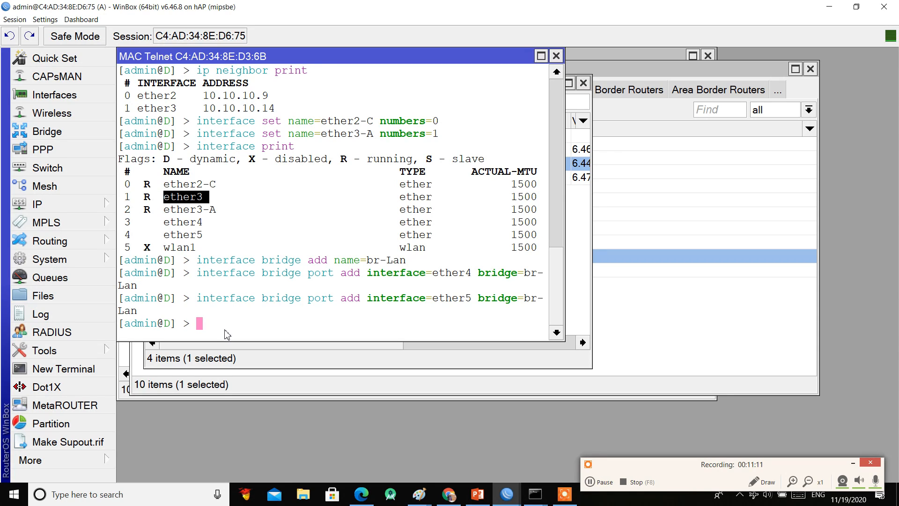
type("/system")
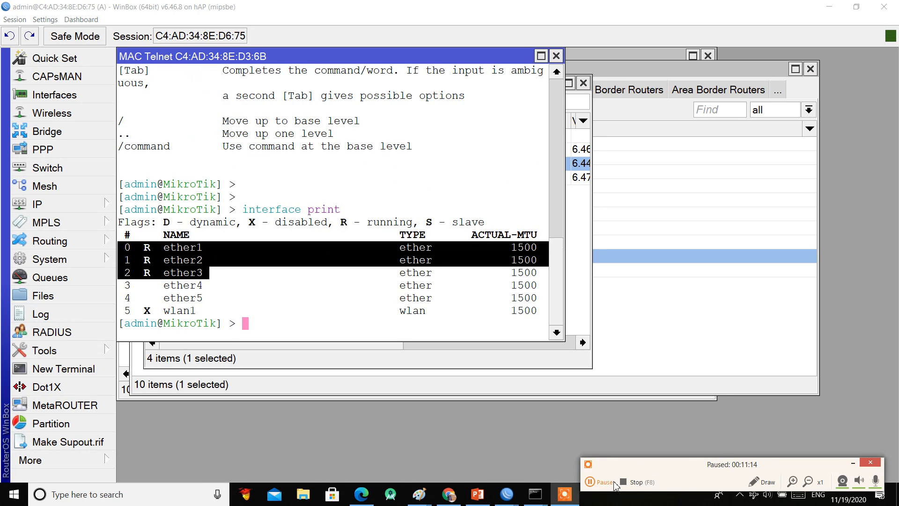
left_click(301, 335)
type("/sy")
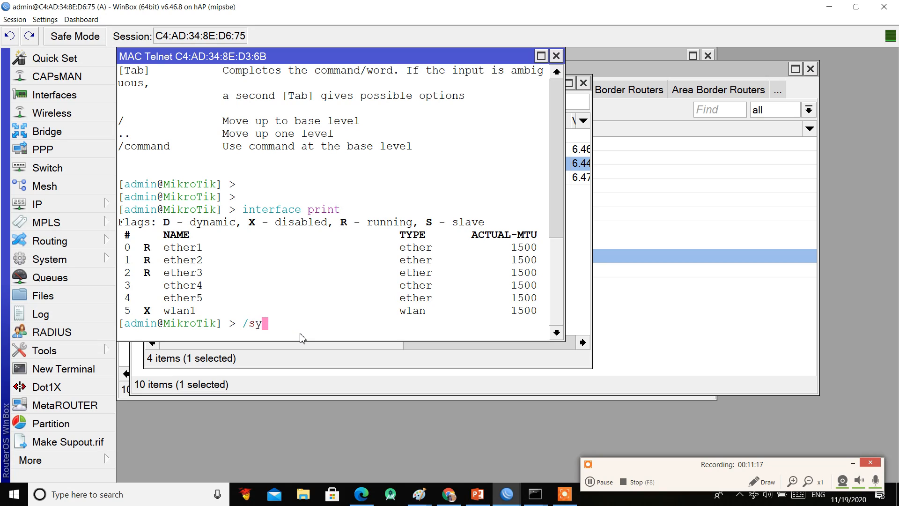
key("Tab")
type("ide")
key("Tab")
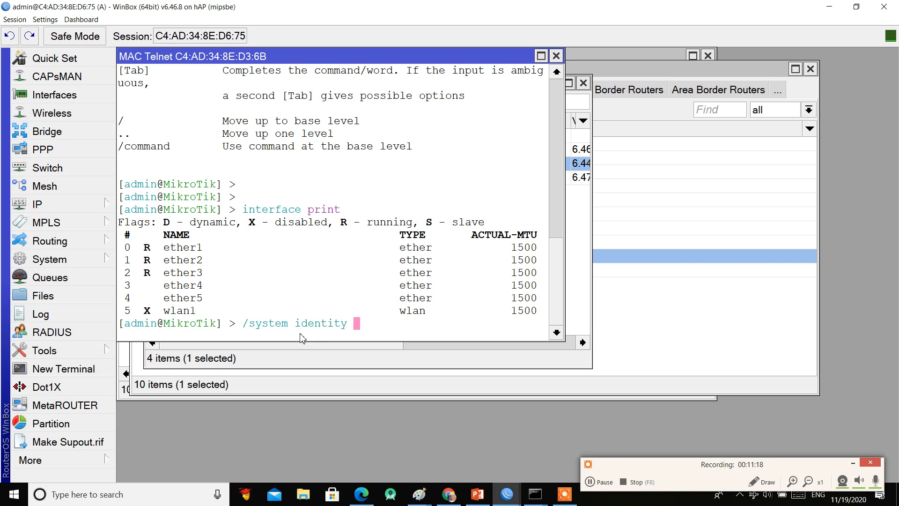
type("set name=")
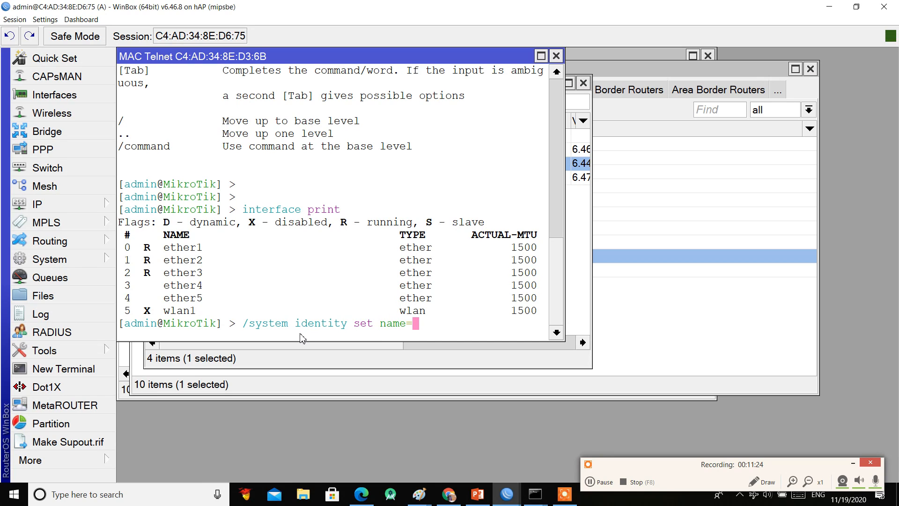
type("D")
key("Return")
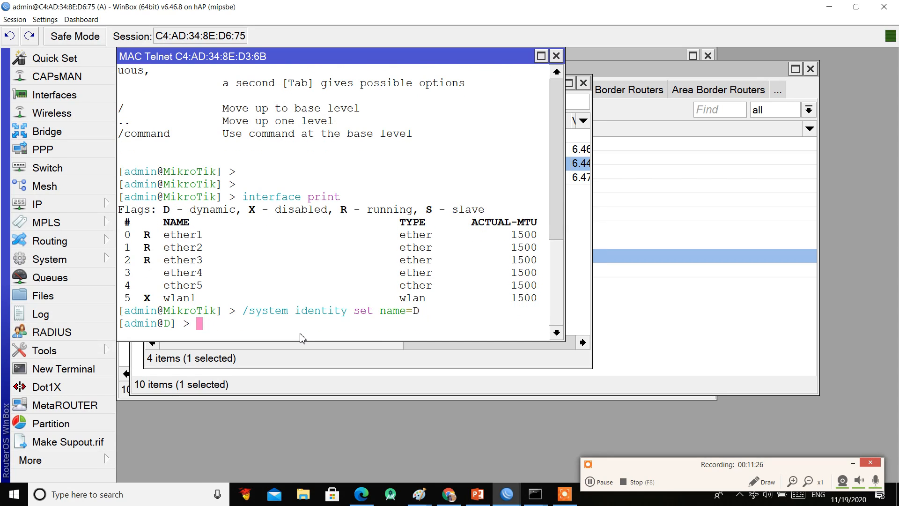
Step: List neighbours with ip neighbor print, showing 10.10.10.9 on ether2 and 10.10.10.14 on ether3
type("ip neighbor print")
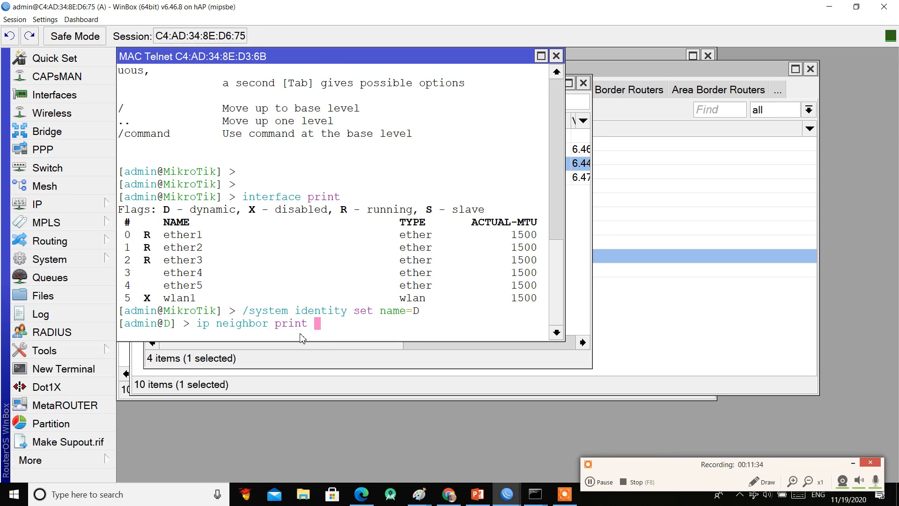
key("Return")
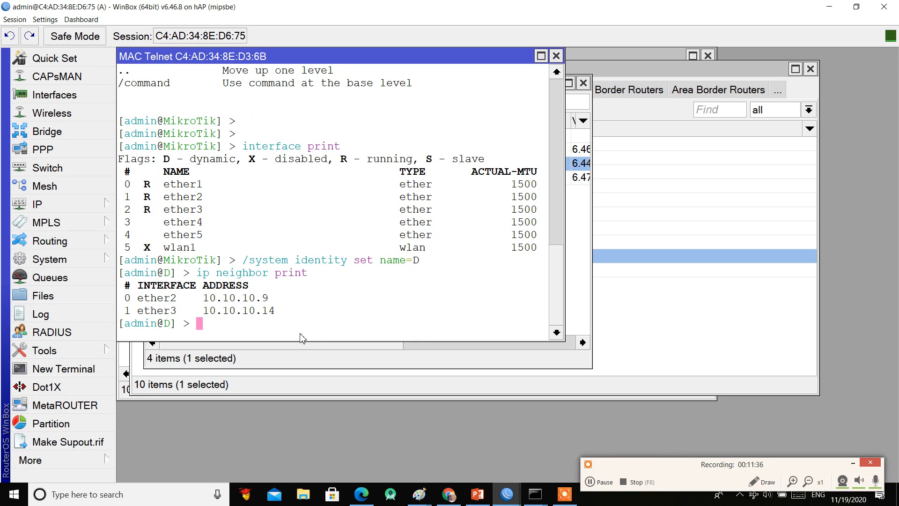
type("int")
key("Tab")
Step: Rename interface 1 to ether2-C and interface 2 to ether3-A with interface set
type("set name=")
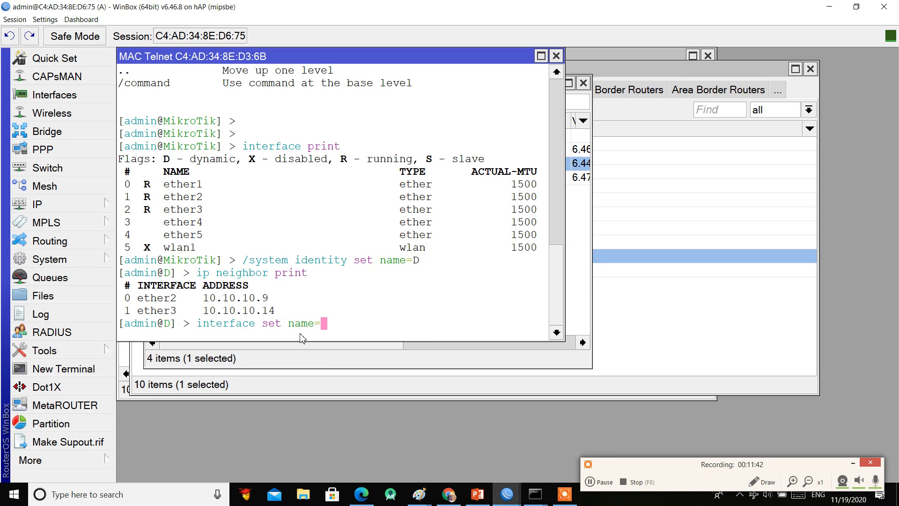
type("ether2-C numbers=")
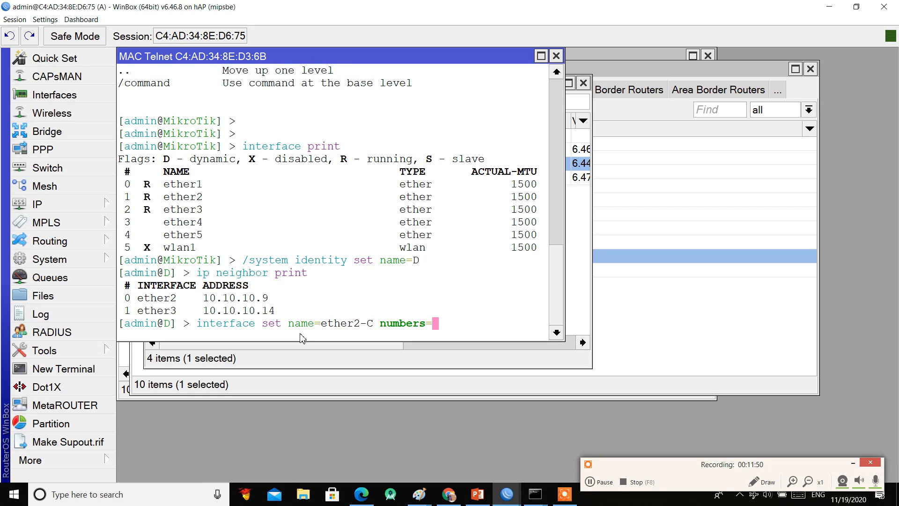
type("1")
key("Return")
key("Up")
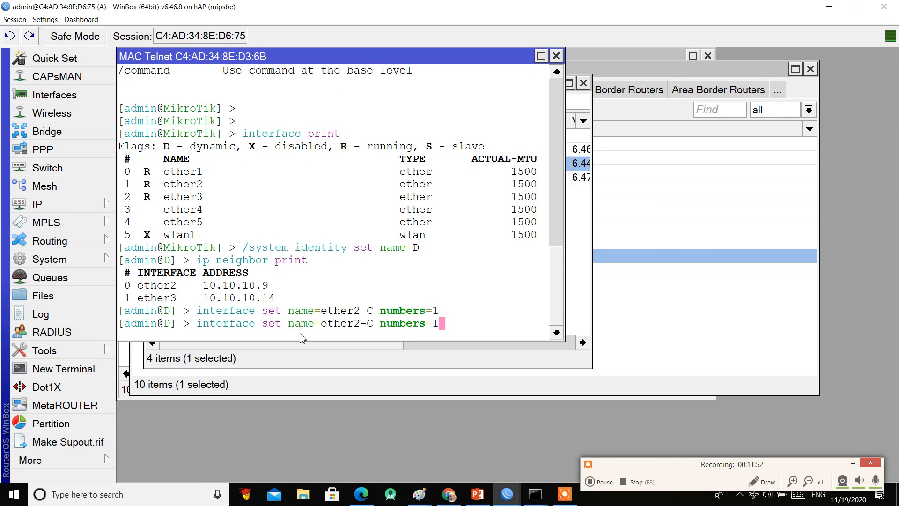
key("BackSpace")
type("2")
key("Left")
key("Left")
key("Left")
key("Left")
key("Left")
key("Left")
key("Left")
key("Left")
key("Left")
key("Left")
key("Left")
key("Left")
key("BackSpace")
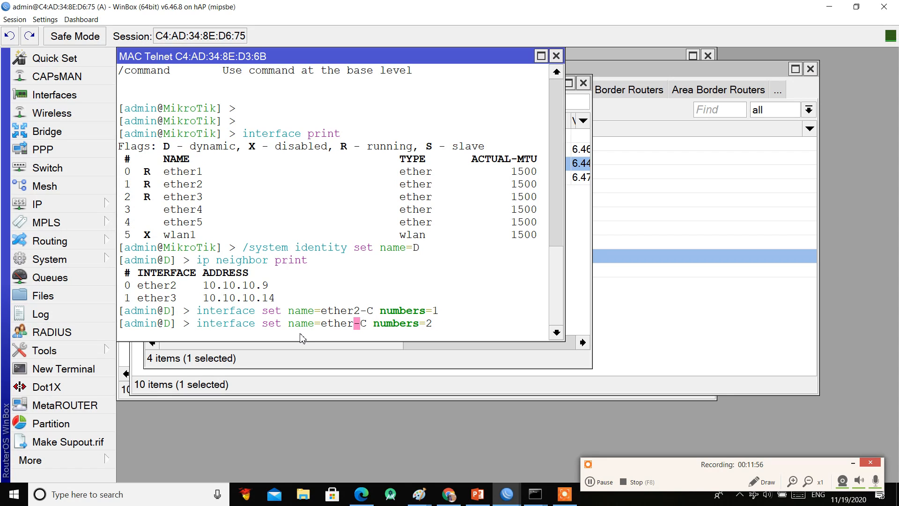
type("3")
key("Right")
key("Right")
key("BackSpace")
type("A")
key("Return")
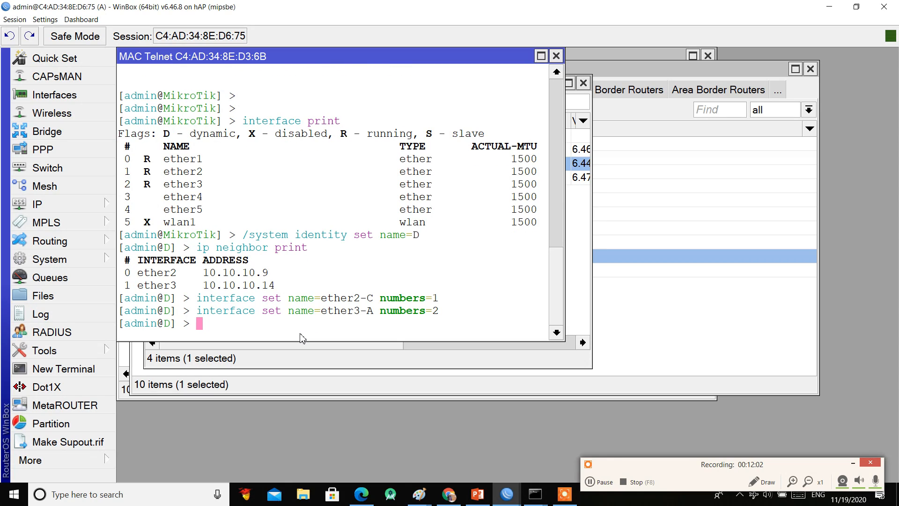
Step: Create the bridge br-Lan on router D with 'interface bridge add name=br-Lan'
type("interface bridge ")
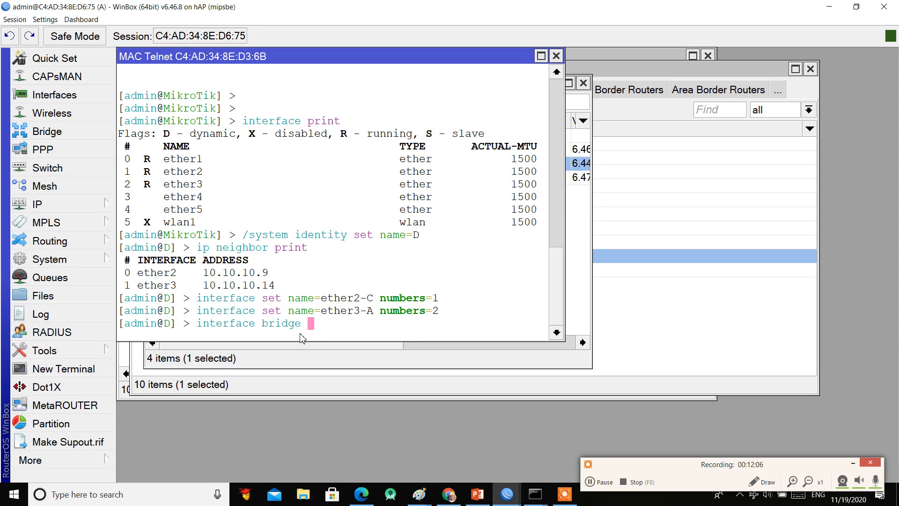
type("add name=bd-=")
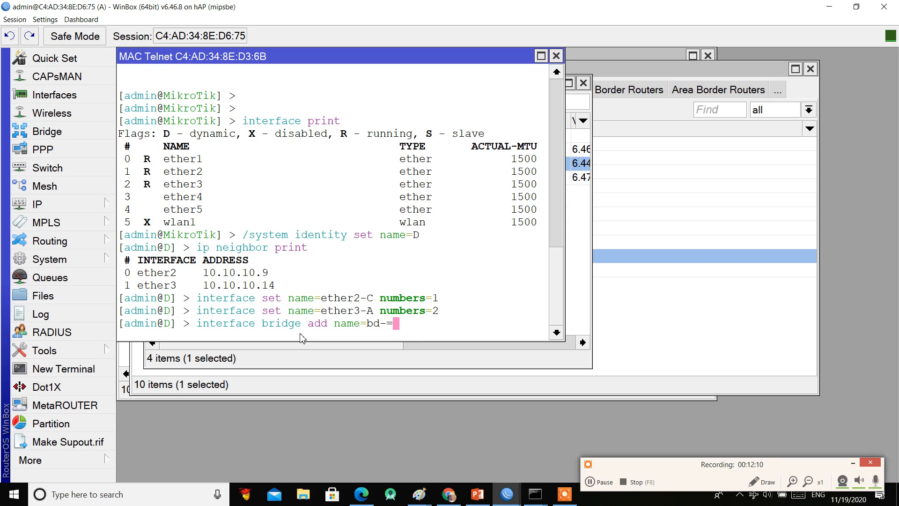
key("BackSpace")
key("BackSpace")
type("r-Lan")
key("Return")
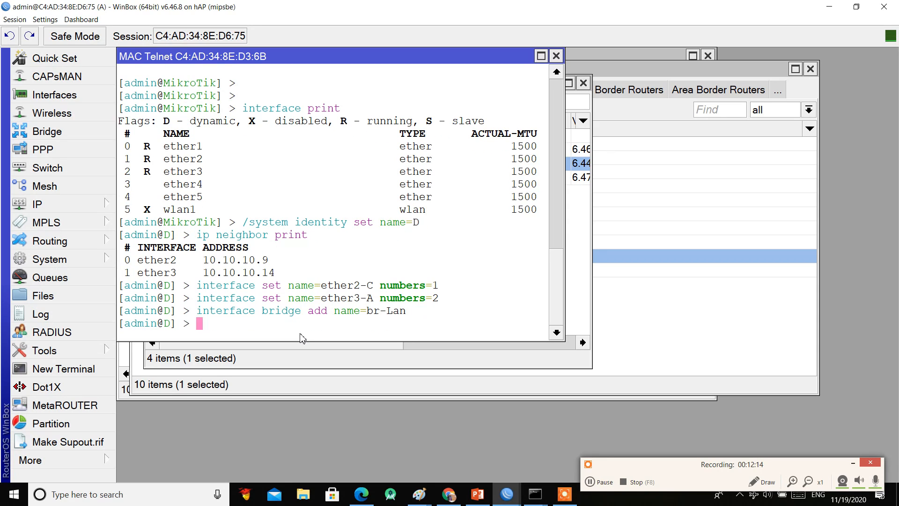
Step: Add ether4 as a port of br-Lan
type("interface bridge ")
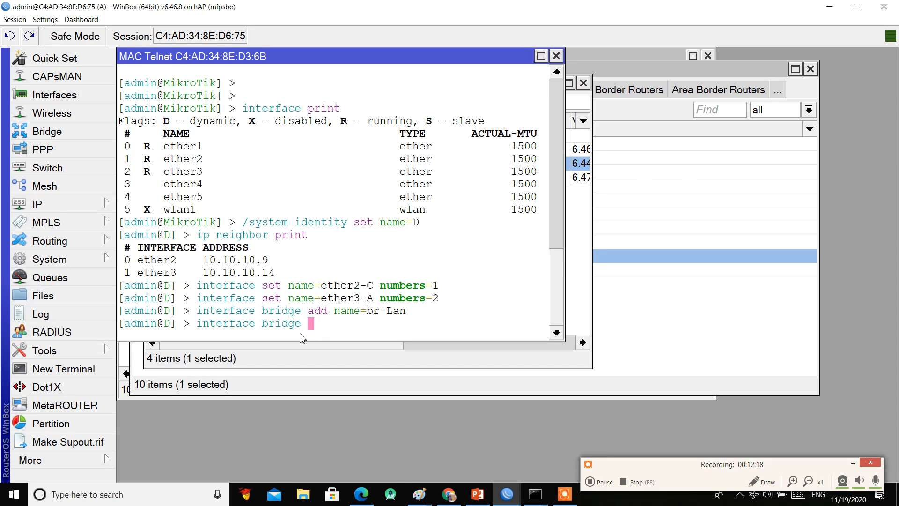
type("port add ")
type("inte")
key("BackSpace")
key("BackSpace")
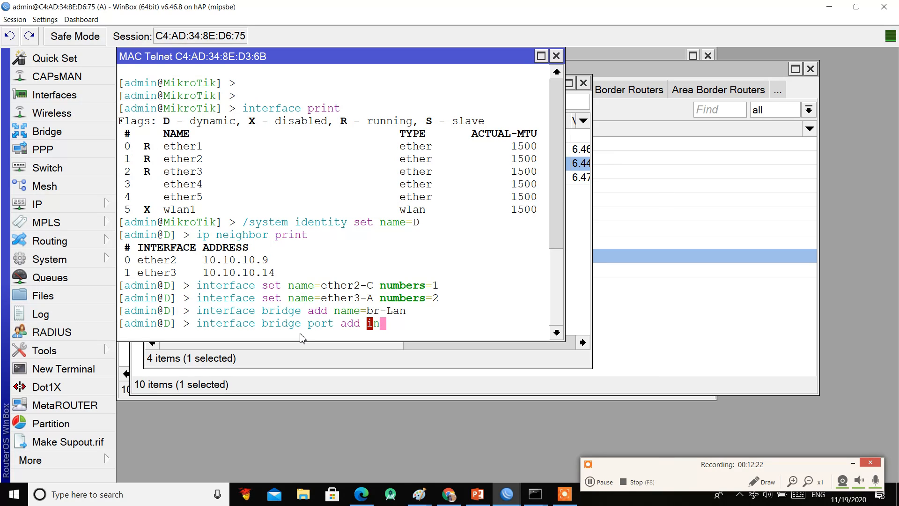
type("terface=")
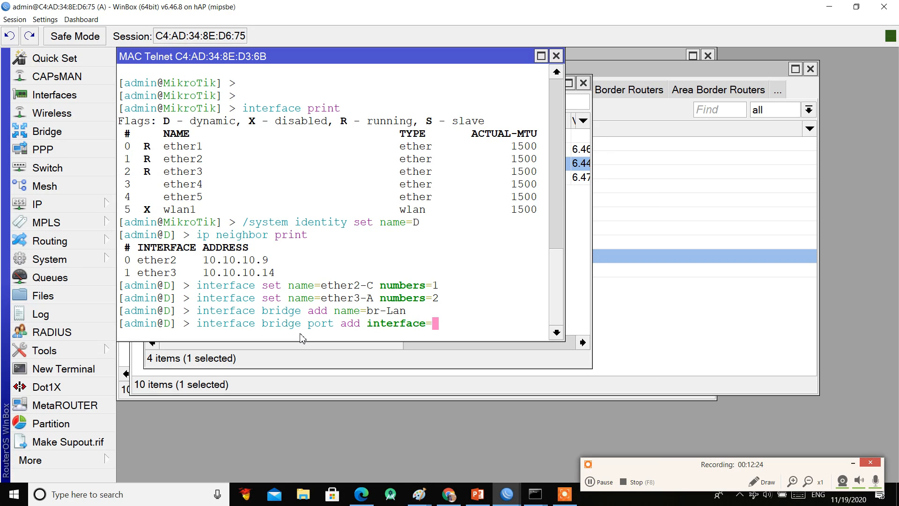
type("ether4 br")
key("Tab")
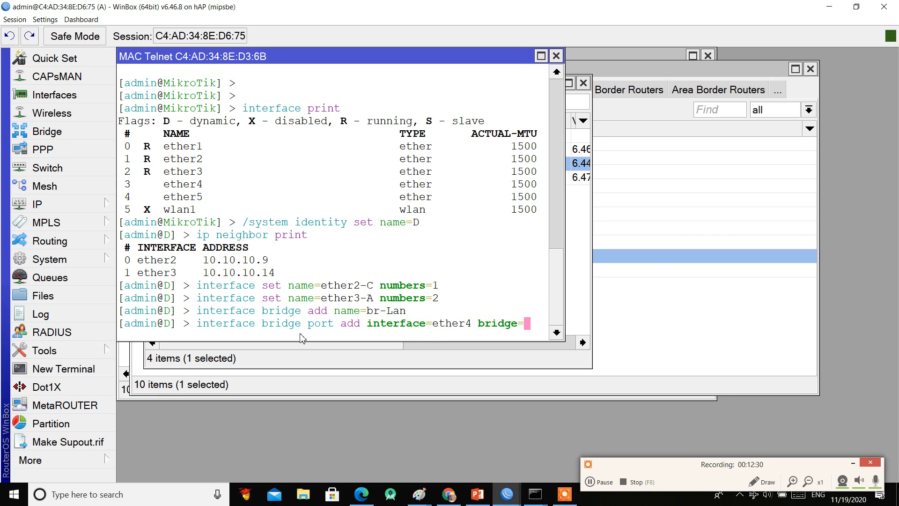
left_click_drag(564, 241, 714, 243)
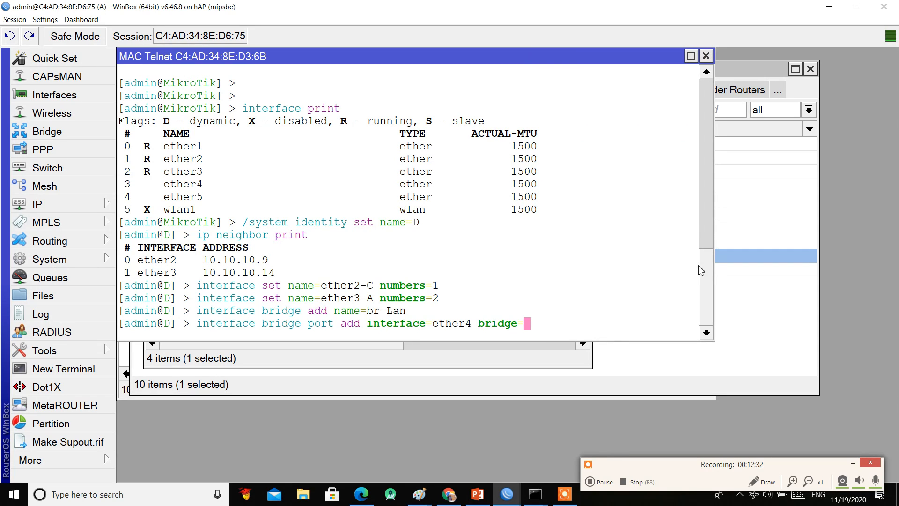
type("br")
key("Tab")
key("Return")
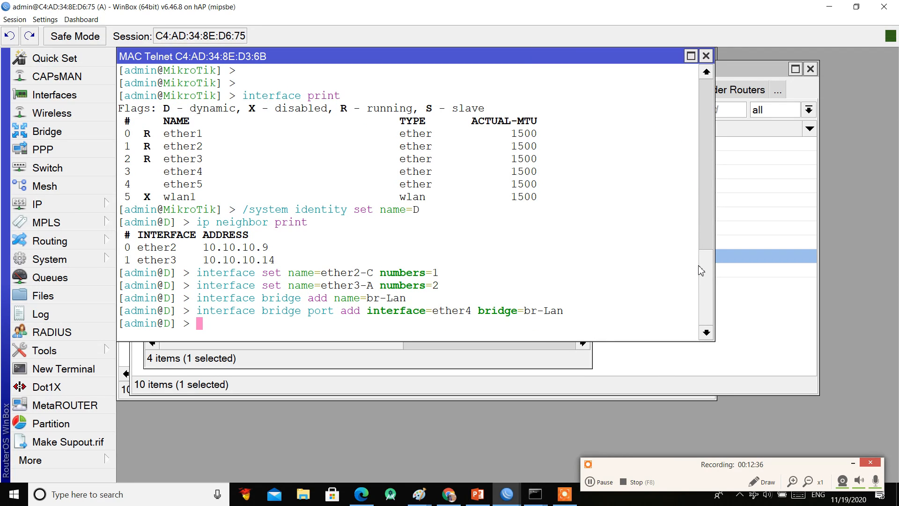
Step: Add ether5 and ether1 as br-Lan ports by editing the recalled port command
key("Up")
key("Left")
key("Left")
key("Left")
key("Left")
key("Left")
key("Left")
key("Left")
key("Left")
key("Left")
key("Left")
key("Left")
key("Left")
key("Left")
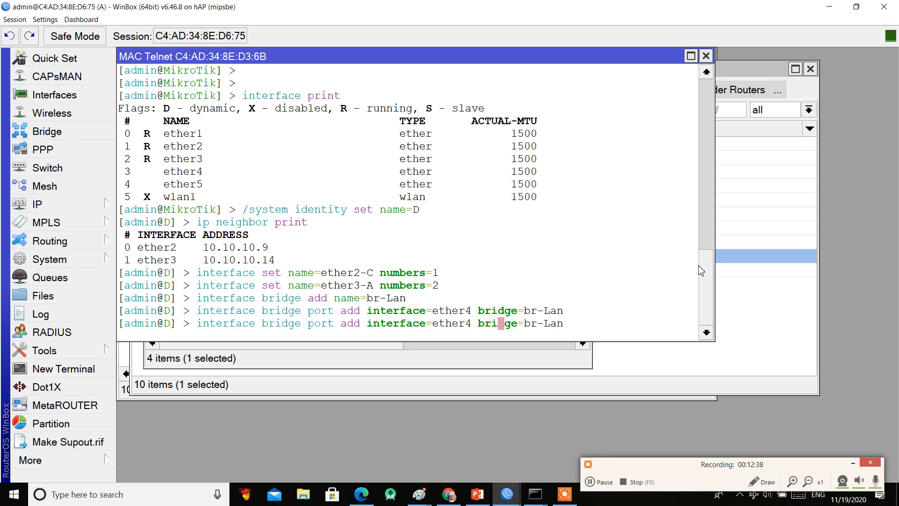
key("Left")
key("BackSpace")
type("1")
key("BackSpace")
type("5")
key("Return")
key("Up")
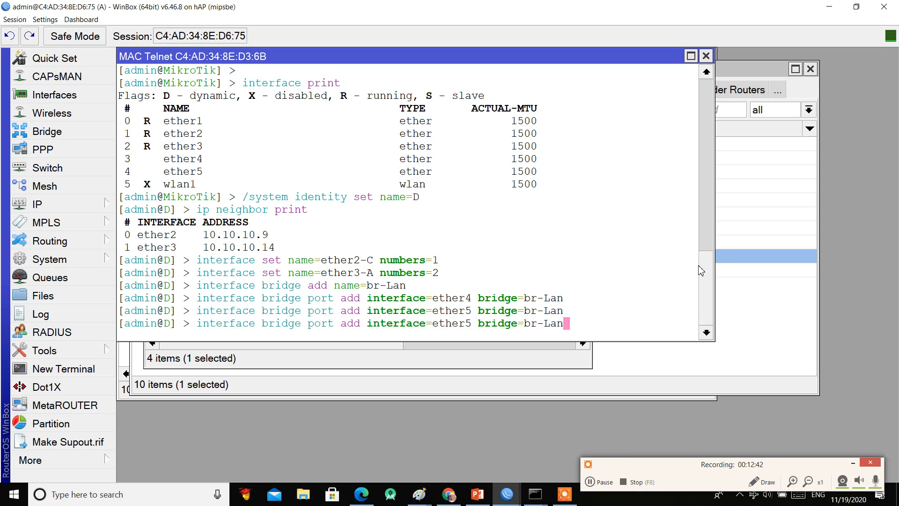
key("Left")
key("Left")
key("Left")
key("Left")
key("Left")
key("Left")
key("Left")
key("Left")
key("Left")
key("Left")
key("Left")
key("Left")
key("Left")
key("Left")
key("Left")
key("Right")
key("BackSpace")
type("1")
key("Return")
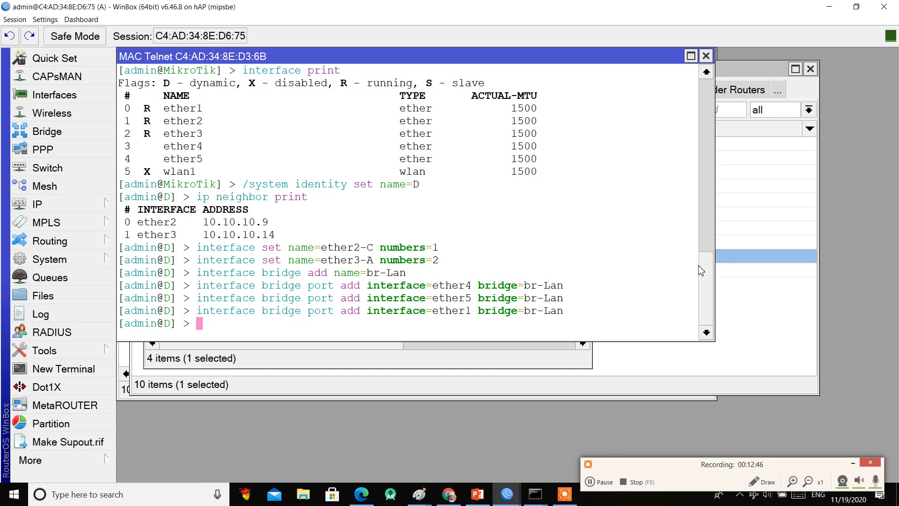
Step: Add address 10.10.10.13/30 to interface ether3-A
type("ip address ")
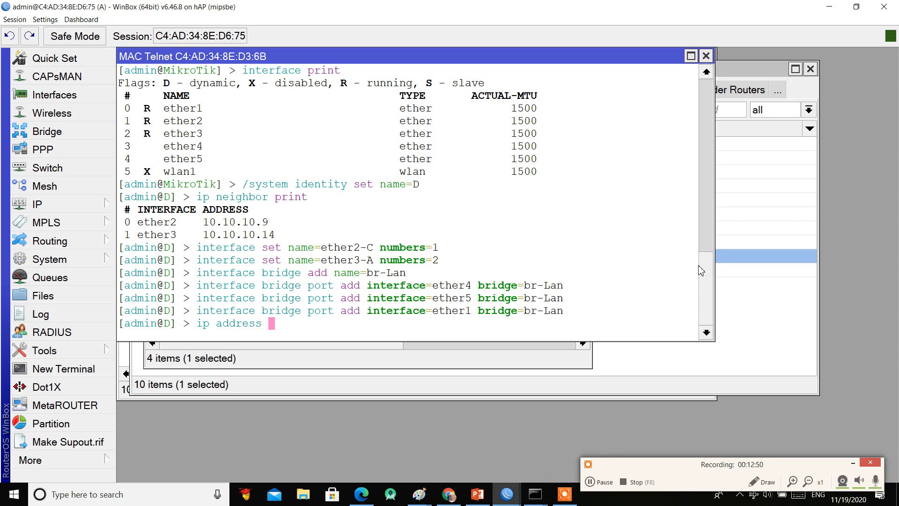
type("add address=10.10")
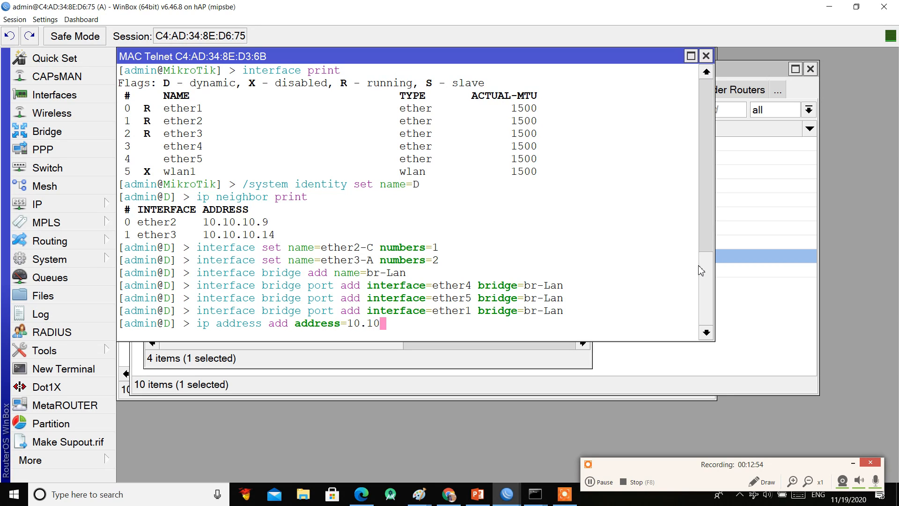
type(".10.13/30 in")
key("Tab")
type("ether")
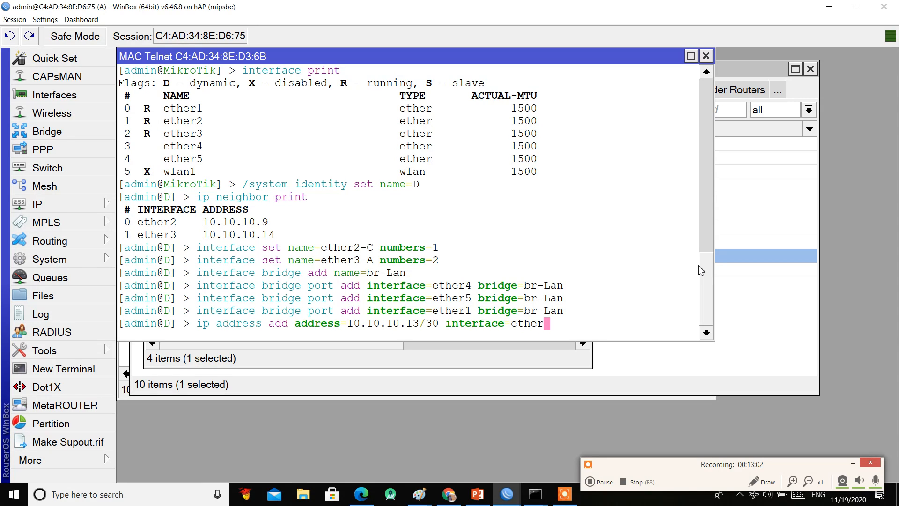
scroll(618, 262, "up", 3)
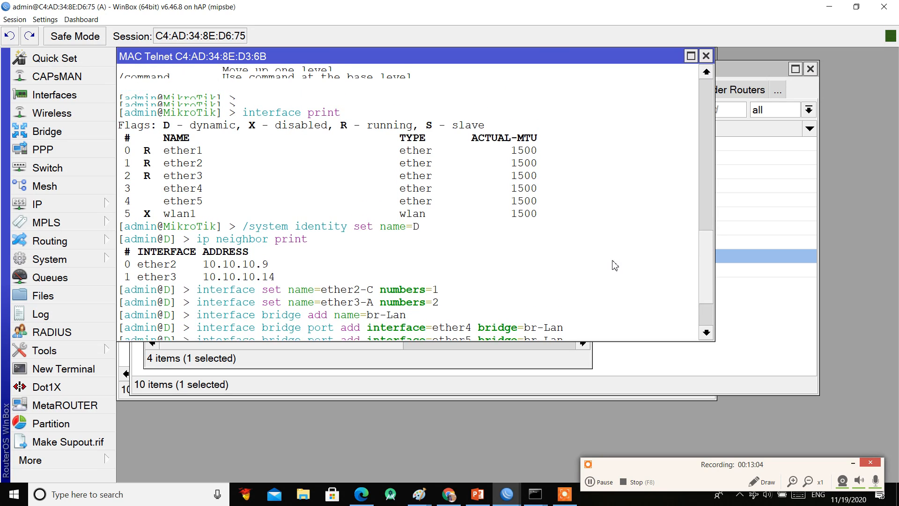
left_click_drag(715, 263, 713, 264)
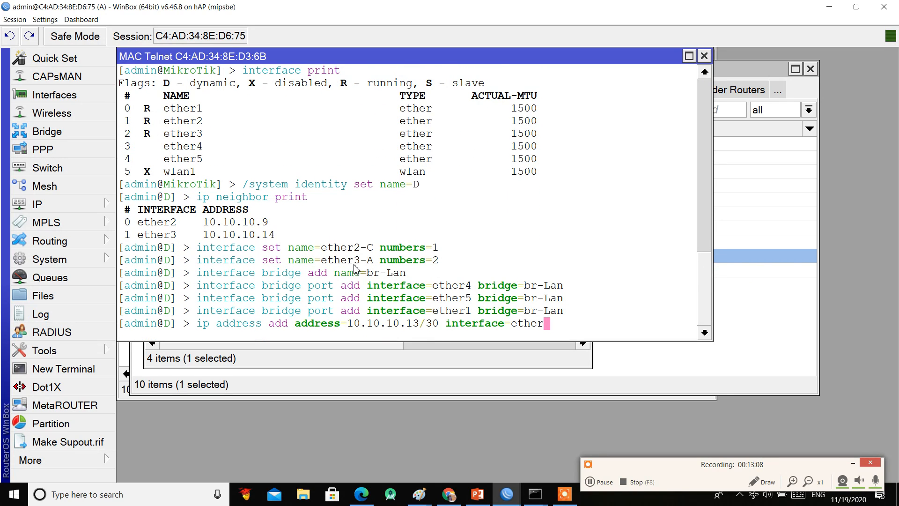
type("3")
key("Tab")
key("Return")
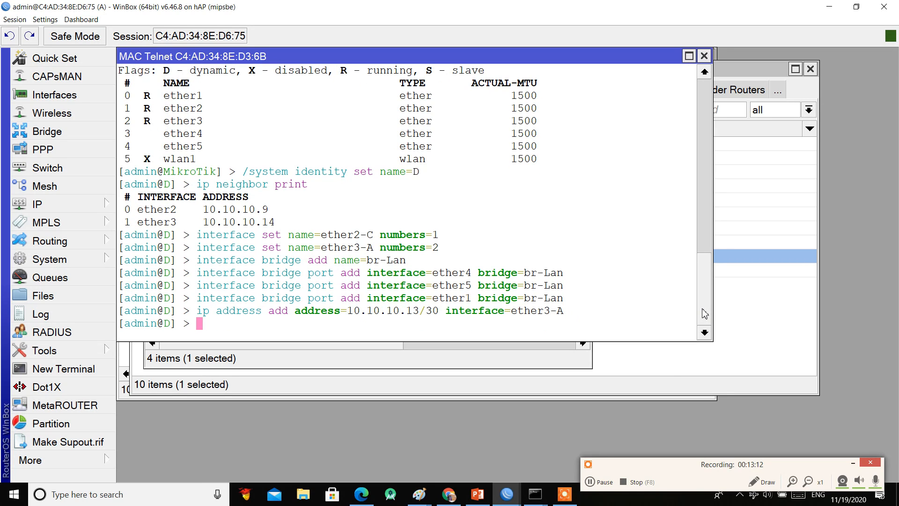
Step: Add address 10.10.10.10/30 to ether2-C by editing the recalled command
key("Up")
key("Left")
key("Left")
key("Left")
key("Left")
key("Left")
key("Left")
key("Left")
key("Left")
key("Left")
key("Left")
key("Left")
key("Left")
key("Left")
key("Left")
key("Left")
key("Left")
key("Left")
key("Left")
key("Left")
key("Left")
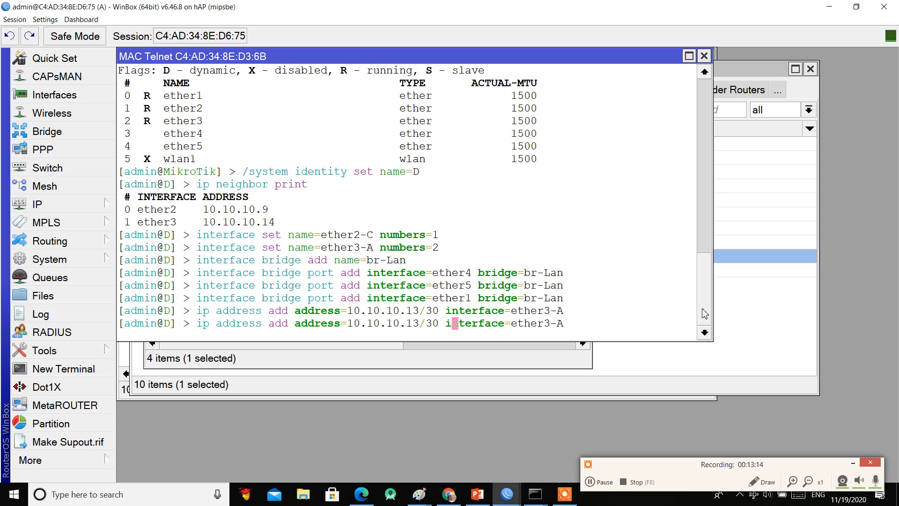
key("Left")
key("BackSpace")
type("0")
key("Down")
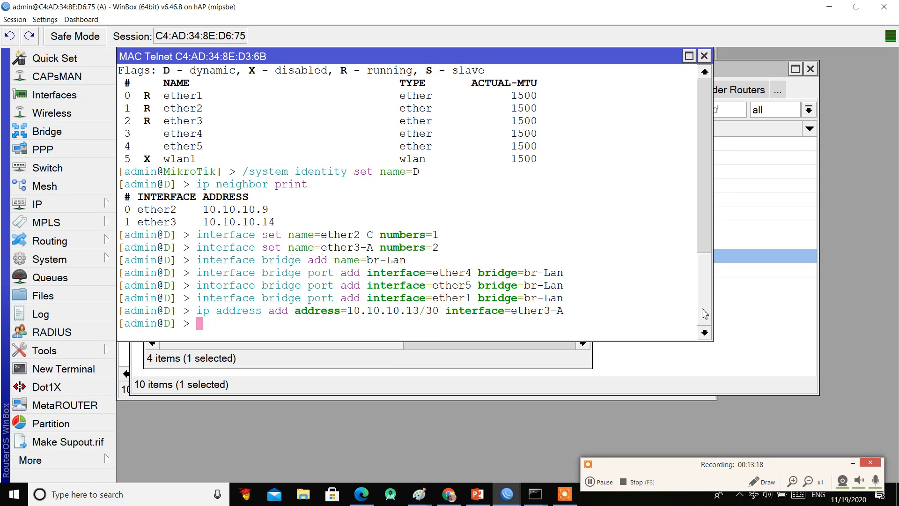
key("Up")
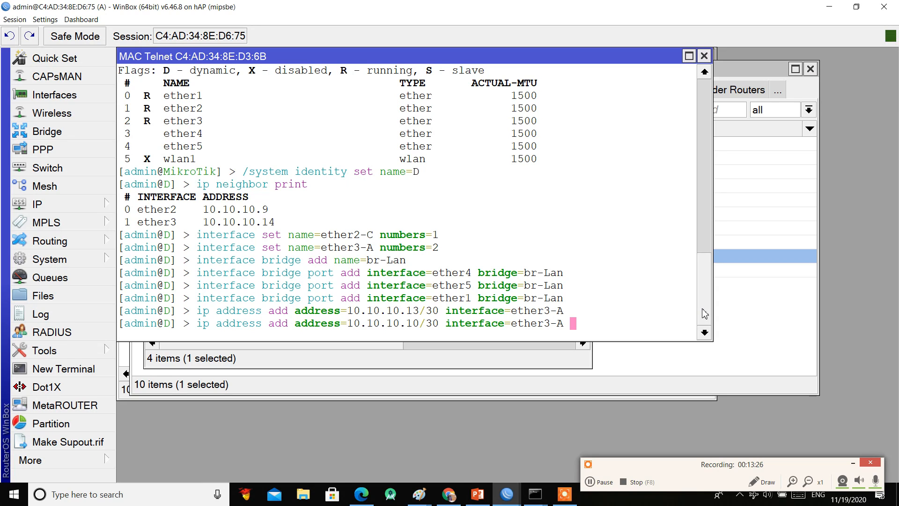
key("Left")
key("Left")
key("Left")
key("Left")
key("Left")
key("Left")
key("Left")
key("Left")
key("Left")
key("Left")
key("Left")
key("Right")
key("Right")
key("Right")
key("Right")
key("Right")
key("Right")
key("Right")
key("Right")
key("Right")
key("End")
key("BackSpace")
key("BackSpace")
key("BackSpace")
type("2-C")
key("Return")
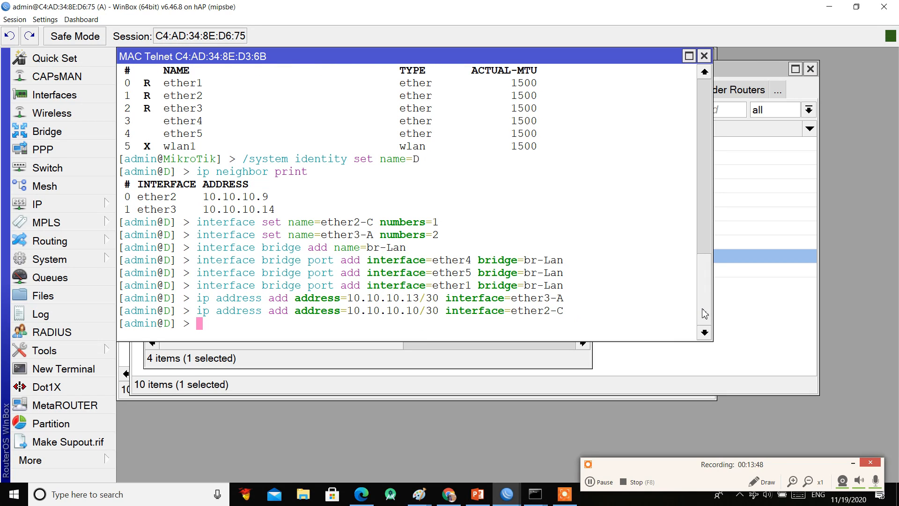
Step: List the OSPF instance, then set its router ID to 4.4.4.4 (numbers=0)
type("routing ")
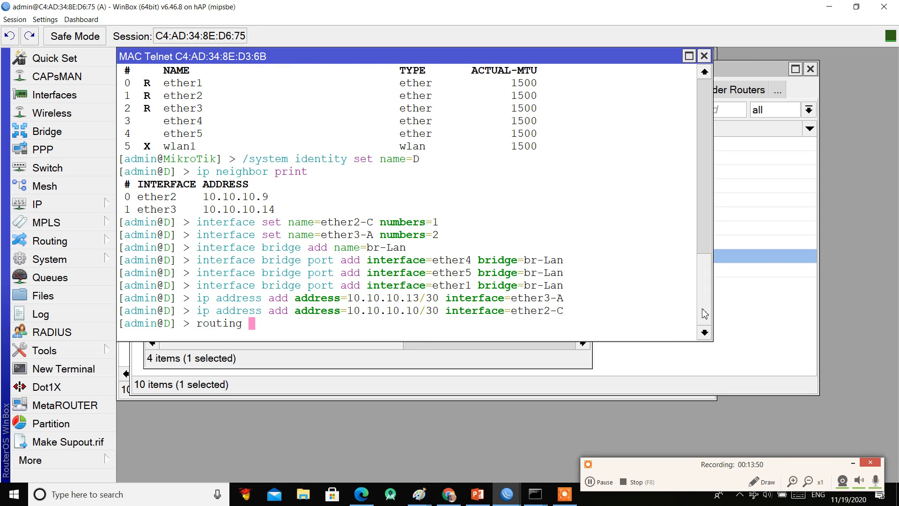
type("ospf in")
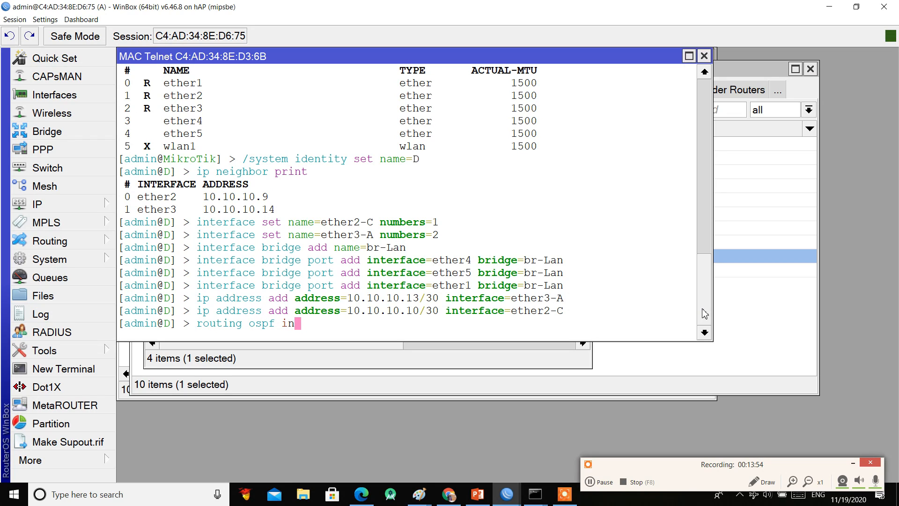
type("stance print")
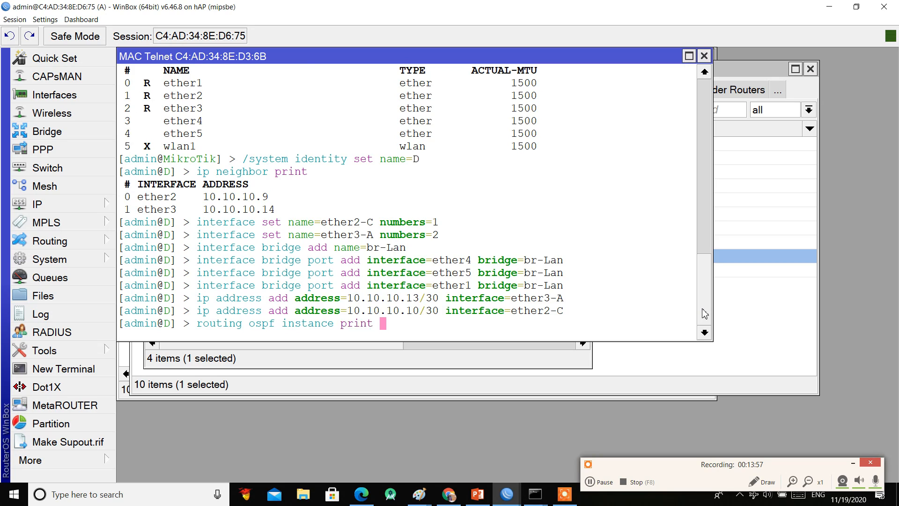
key("Return")
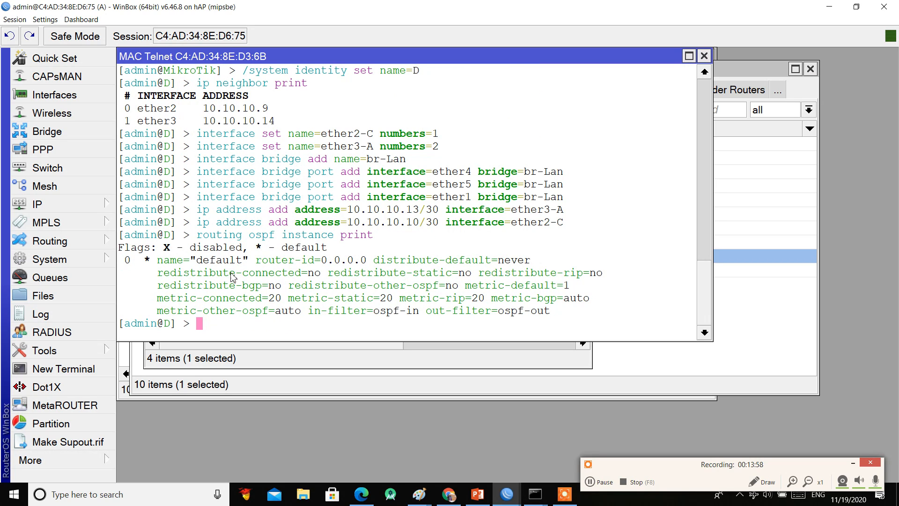
type("in")
key("Tab")
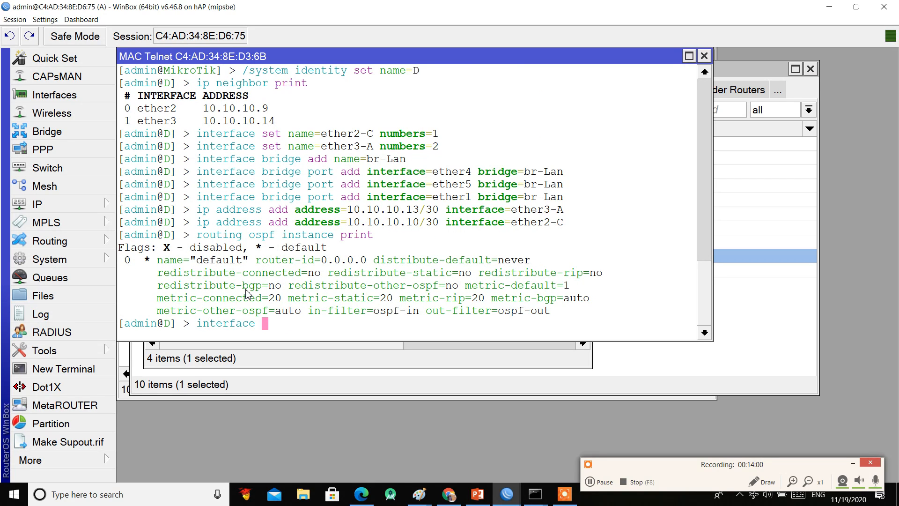
key("BackSpace")
key("BackSpace")
key("BackSpace")
key("BackSpace")
key("BackSpace")
key("BackSpace")
key("BackSpace")
key("BackSpace")
key("BackSpace")
key("BackSpace")
type("ro")
key("Tab")
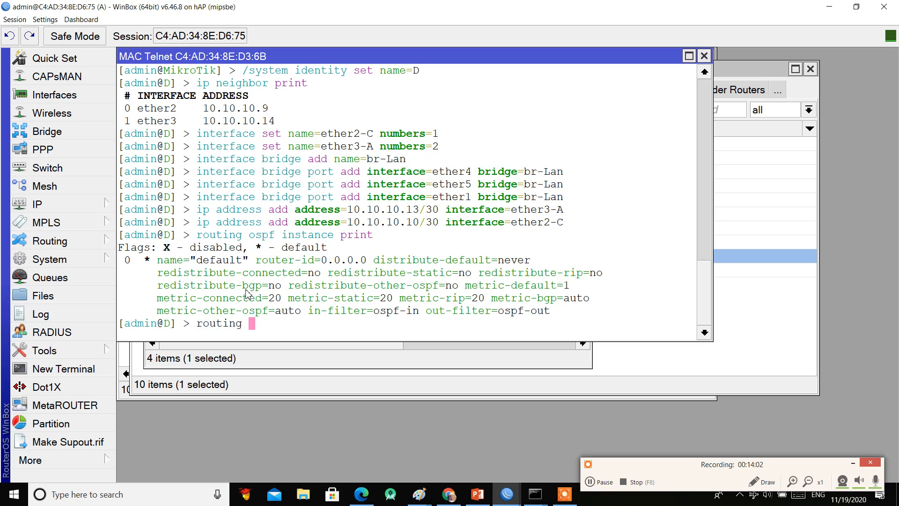
type("os")
key("Tab")
type("ins")
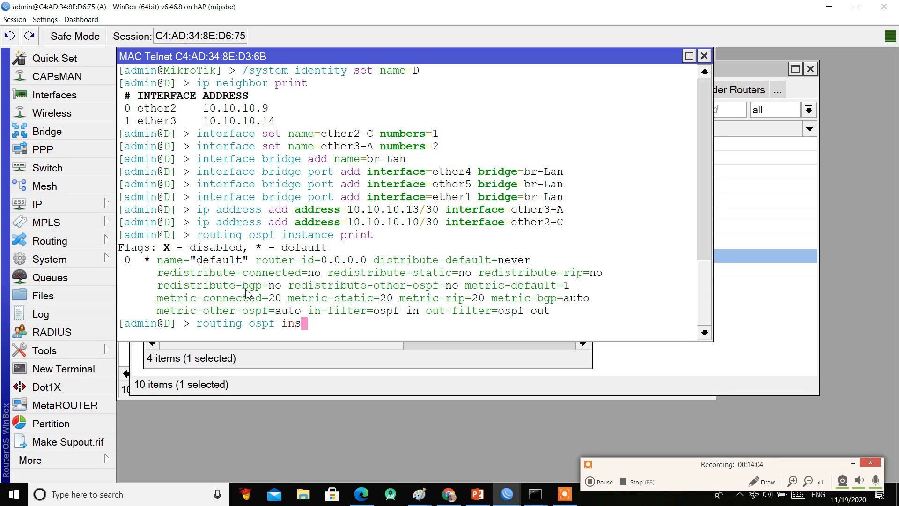
key("Tab")
type("set ")
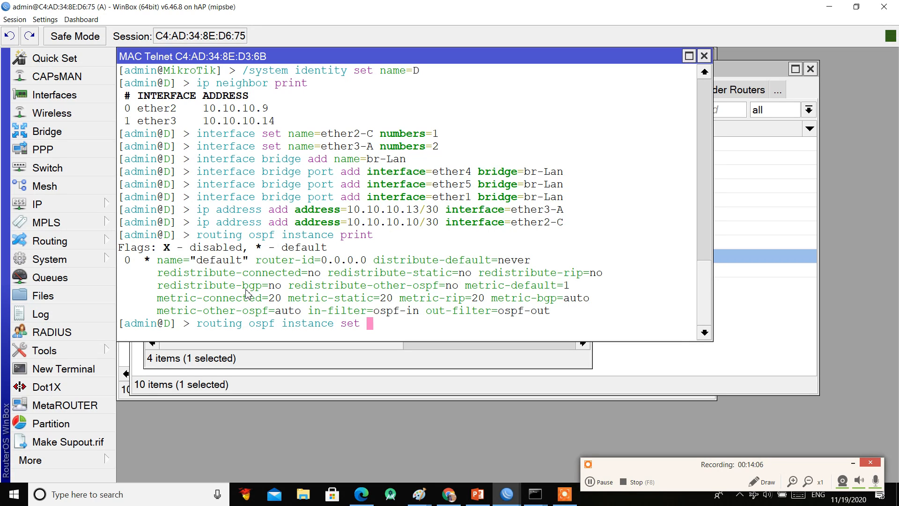
type("router-id=")
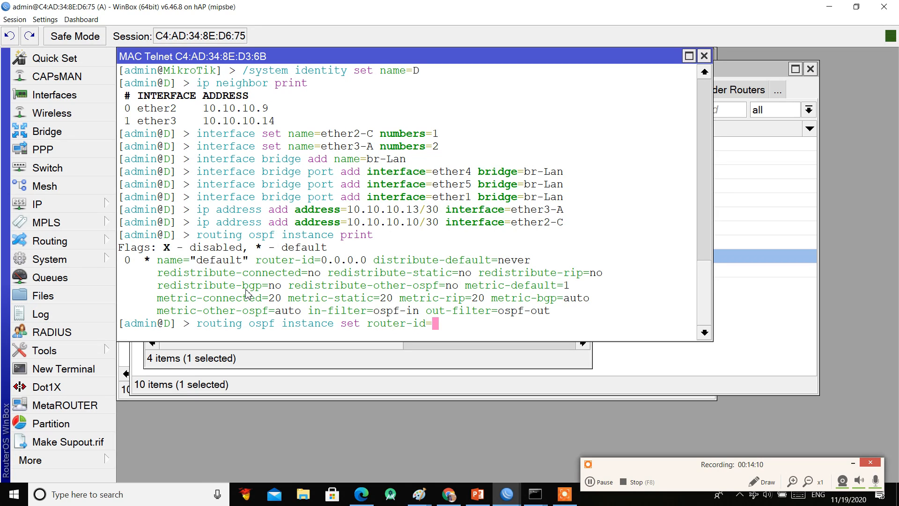
type("4.4.4.4 numbers=")
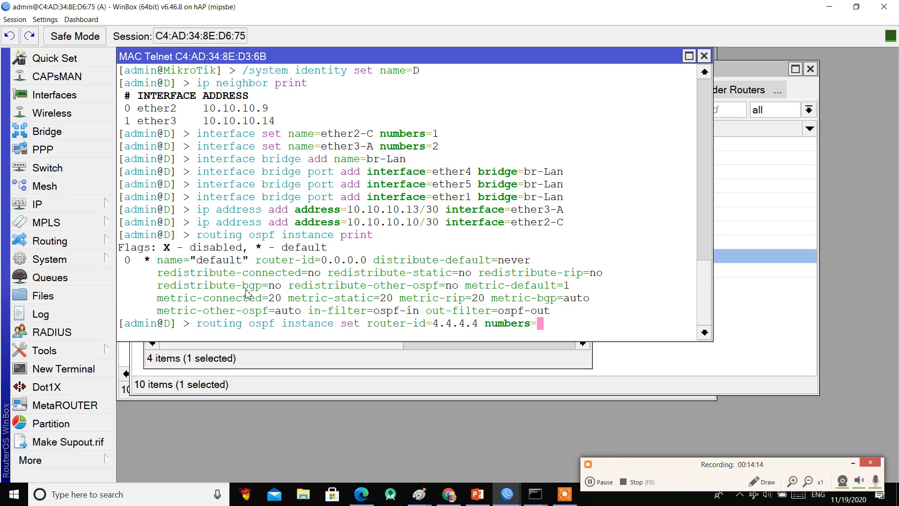
type("0")
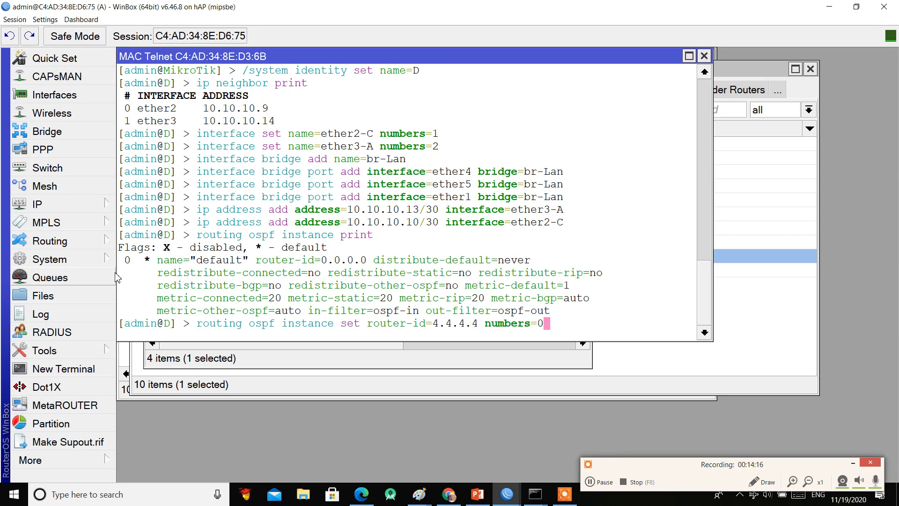
key("Return")
Step: Add OSPF network 0.0.0.0/0 in area backbone
type("rou")
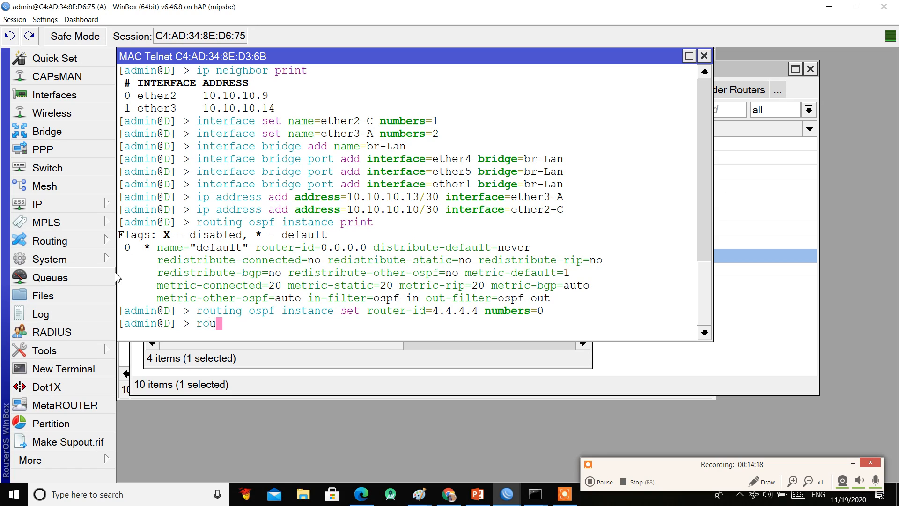
type("ting ospf ")
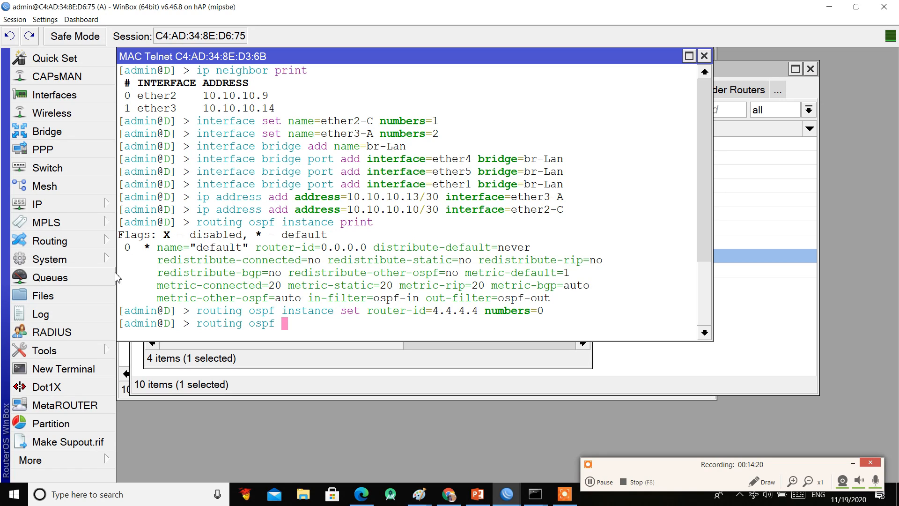
type("ne")
type("rr")
key("BackSpace")
key("BackSpace")
type("r")
key("BackSpace")
type("twork add")
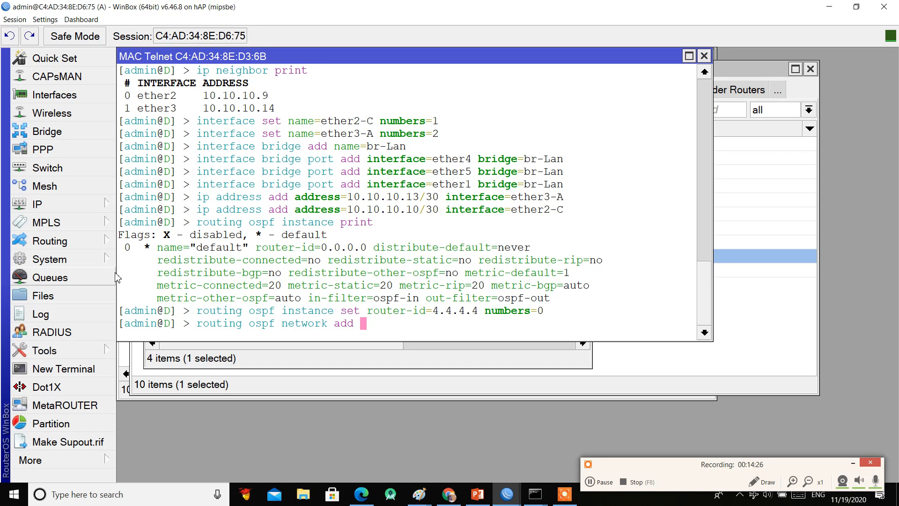
key("Tab")
key("Tab")
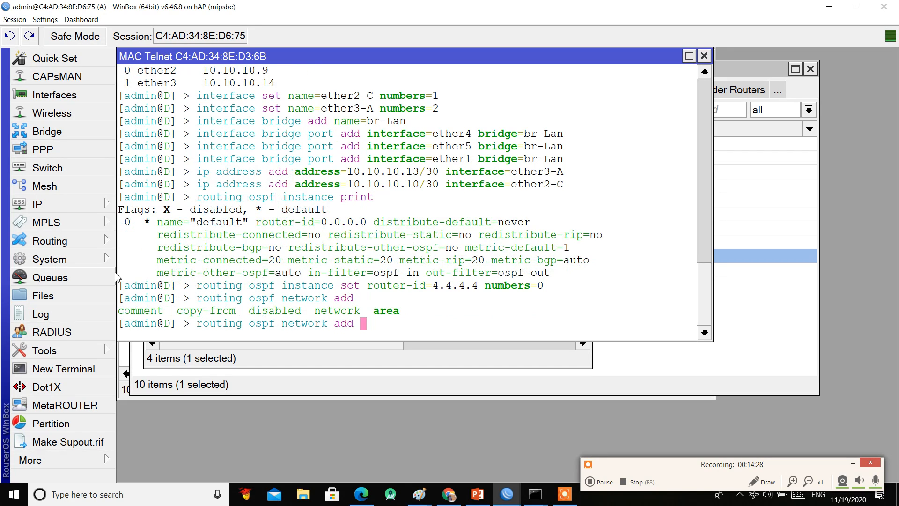
type("network=0.0.0.")
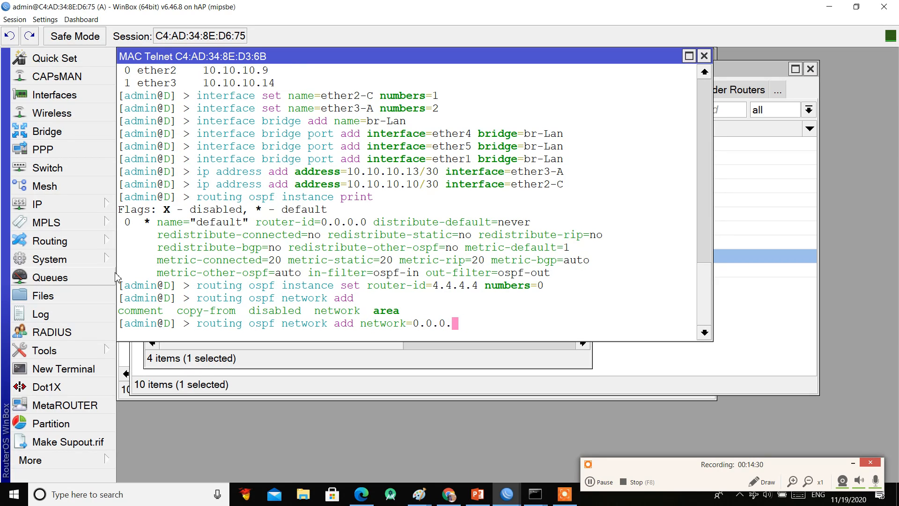
type("0/0 area=backbone")
key("Return")
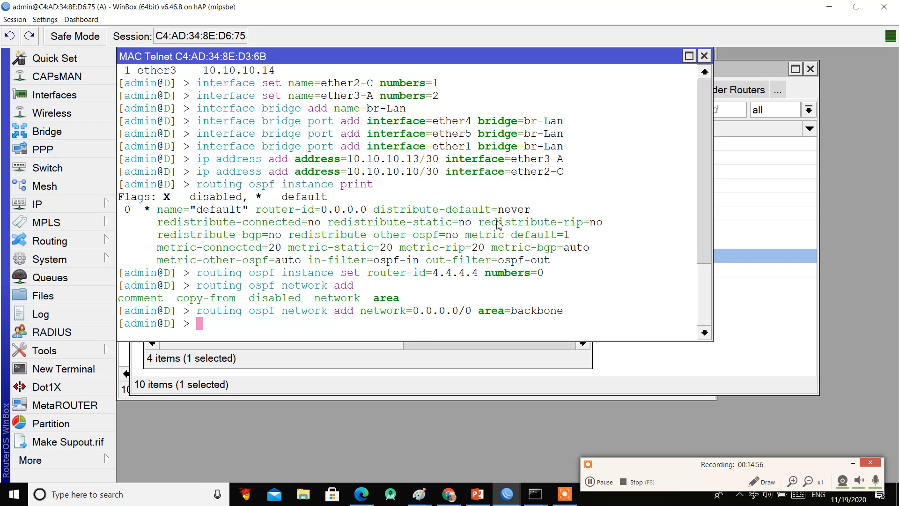
Step: Close router D's terminal and check OSPF neighbor 4.4.4.4 and the learned routes
left_click(706, 58)
left_click(687, 338)
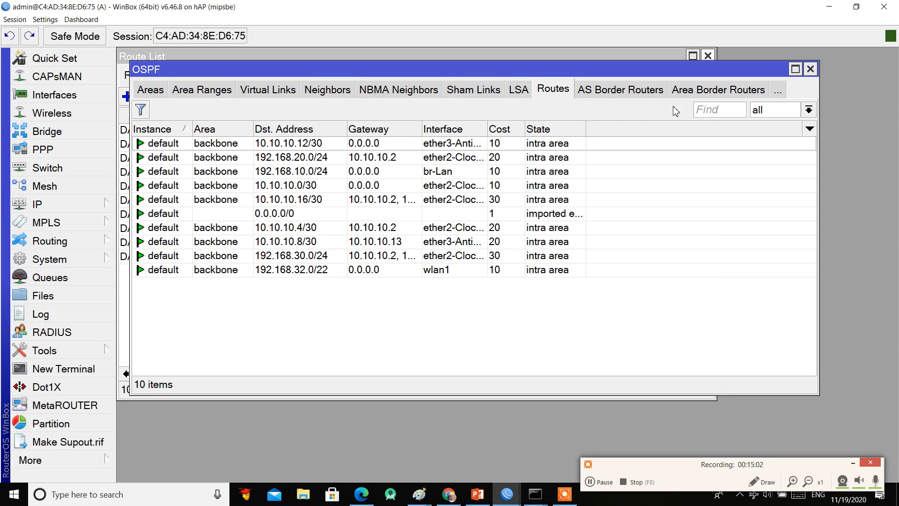
left_click(352, 91)
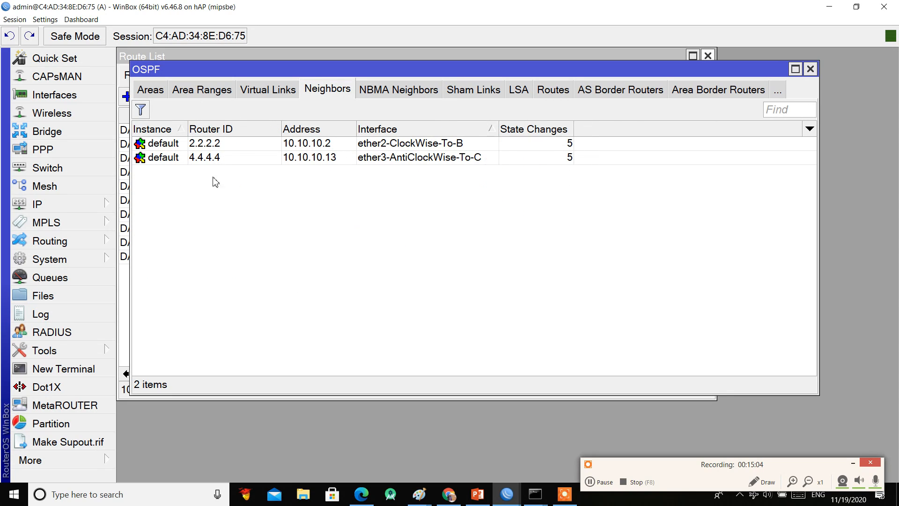
left_click(216, 160)
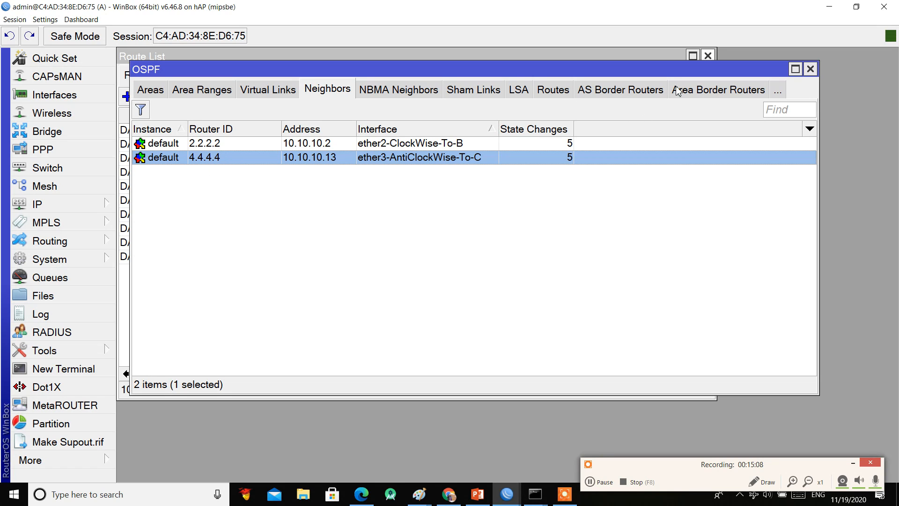
left_click(557, 96)
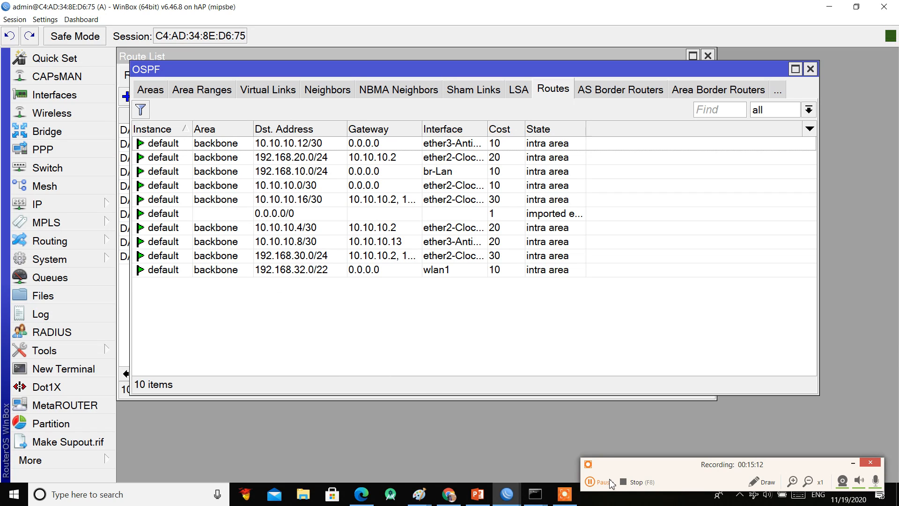
Step: Close the OSPF, Neighbor List and Route List windows
left_click(809, 69)
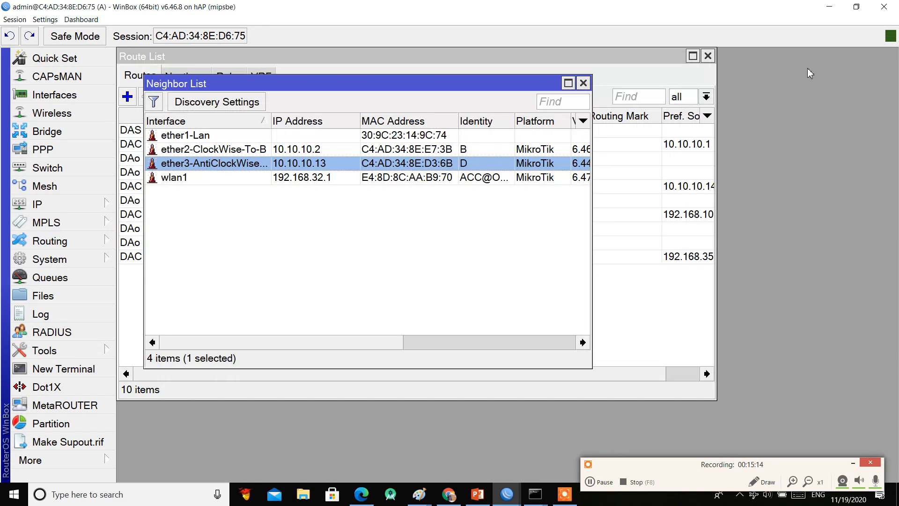
left_click(583, 83)
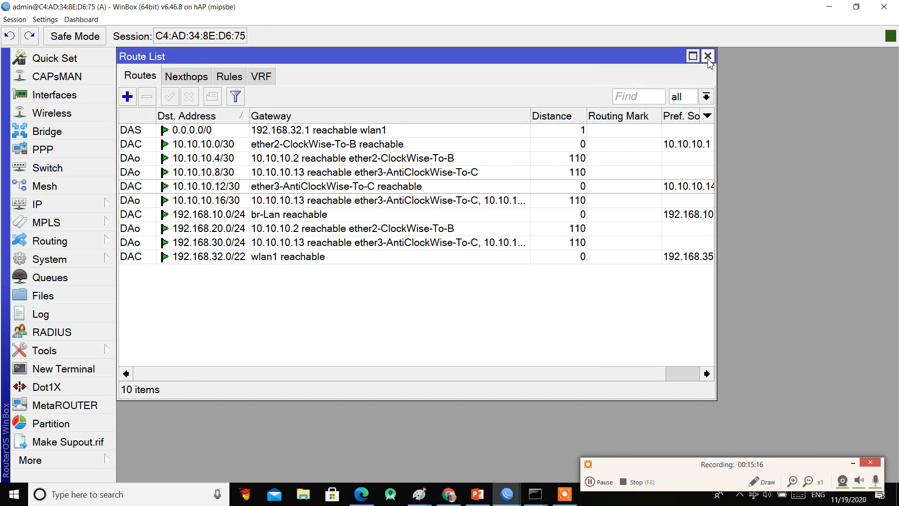
left_click(707, 56)
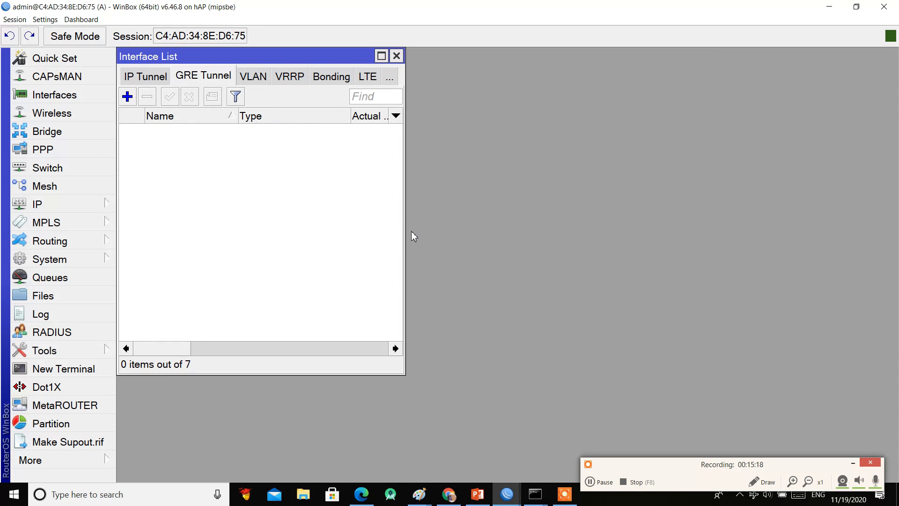
Step: Snap router A's WinBox left and connect a second WinBox to 192.168.30.1 on the right
left_click(856, 6)
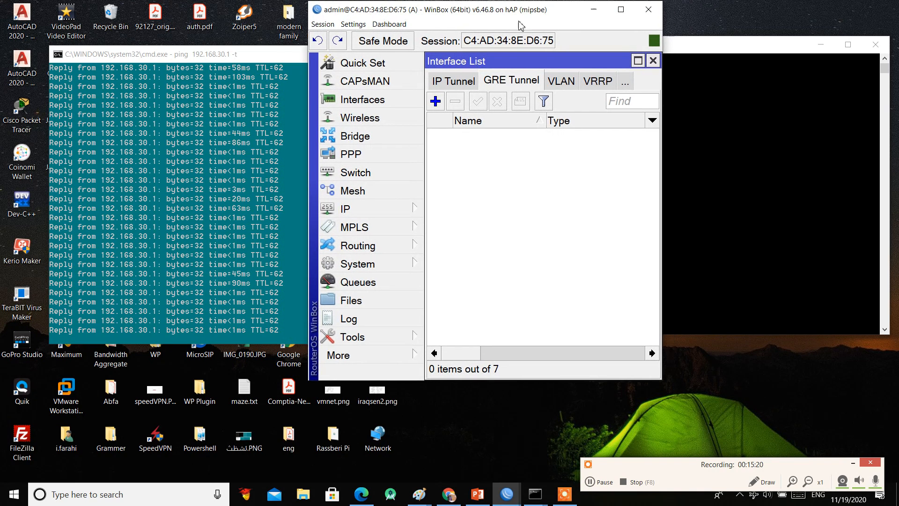
left_click_drag(520, 26, 1, 79)
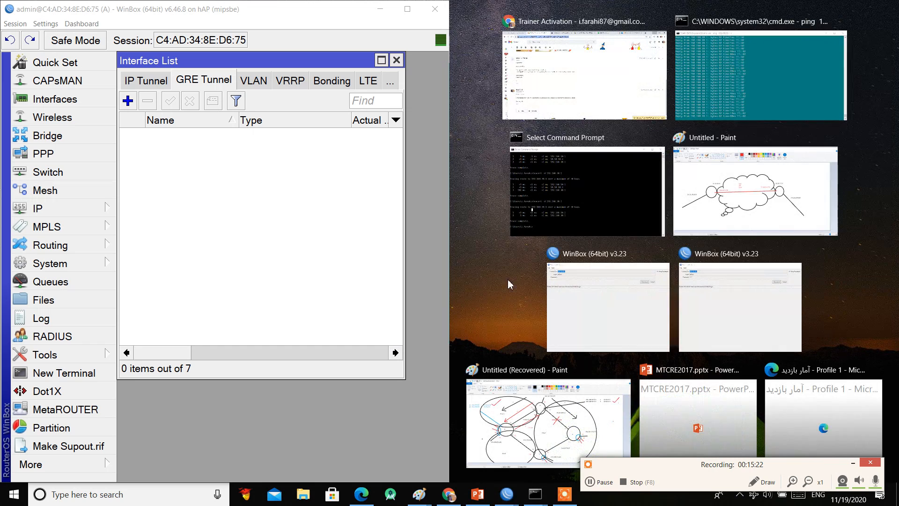
right_click(507, 494)
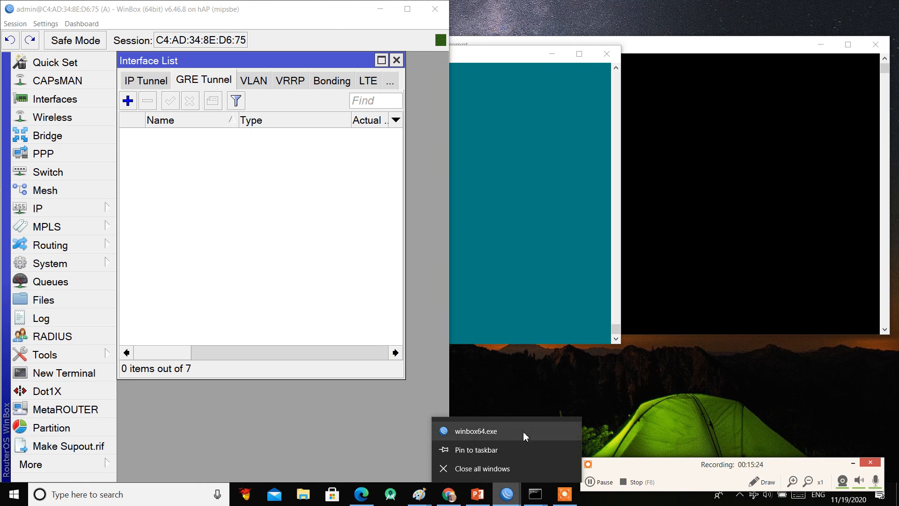
left_click(525, 435)
type("192.")
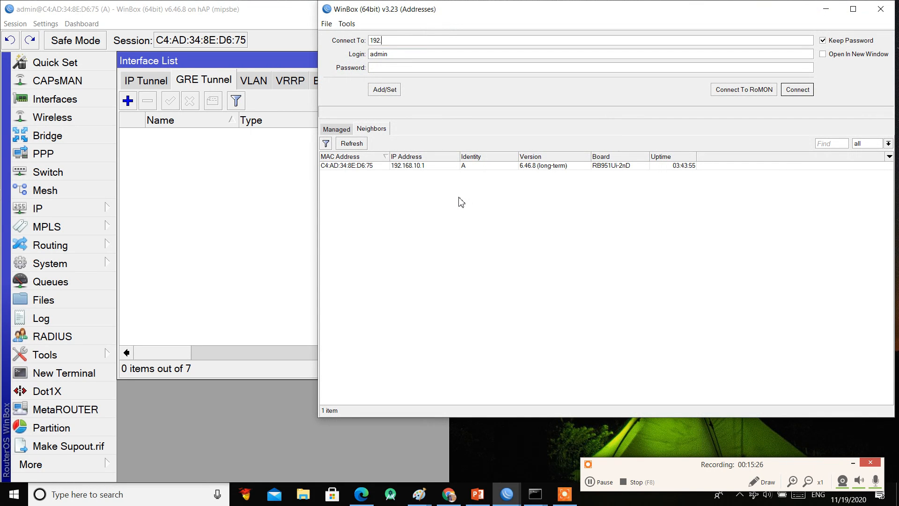
type("168.30.1")
key("Return")
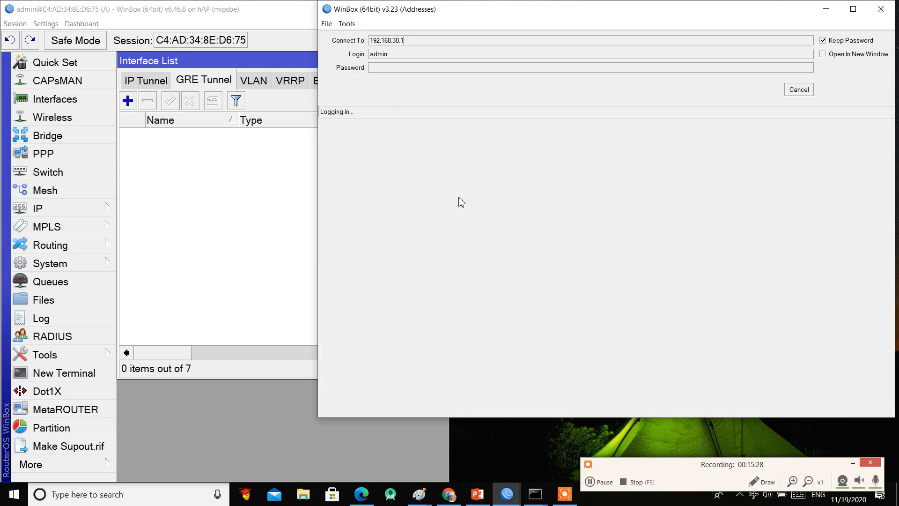
left_click_drag(533, 14, 898, 154)
Step: Delete the 1.1.1.1 address from router A and close both address lists
key("Escape")
left_click(300, 228)
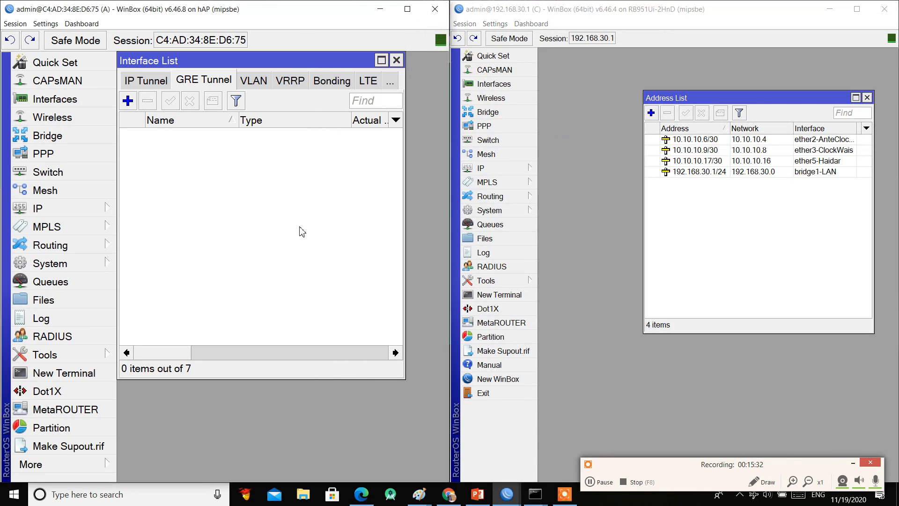
key("Escape")
left_click(261, 128)
left_click(147, 92)
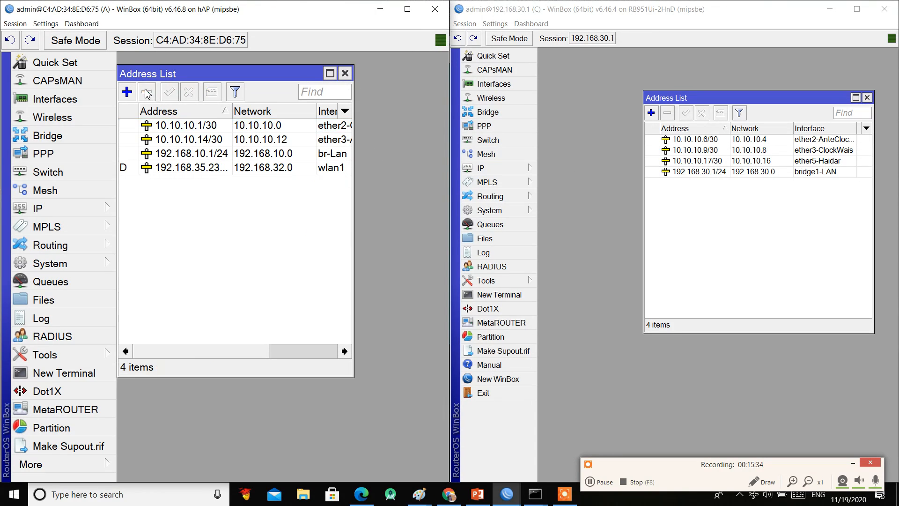
left_click(345, 74)
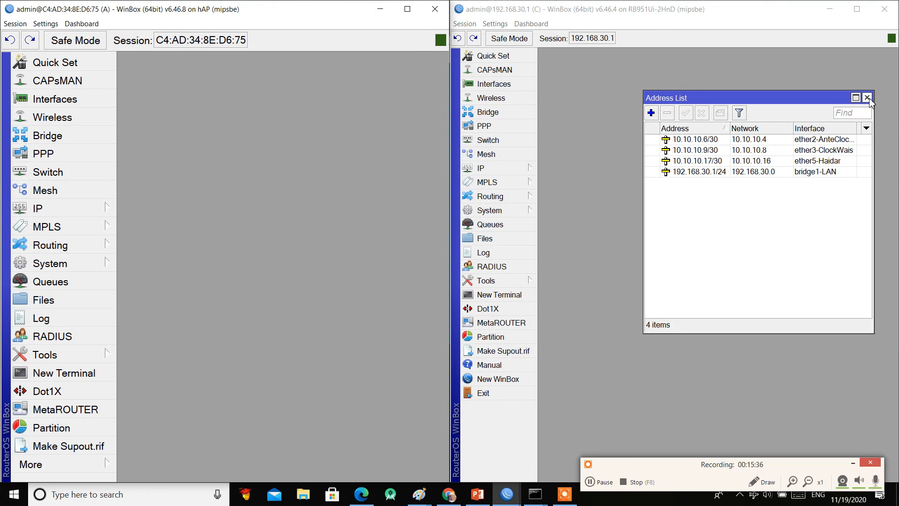
left_click(867, 97)
Step: Show the EoIP Tunnel lists on both routers and add a new EoIP tunnel on A
left_click(71, 99)
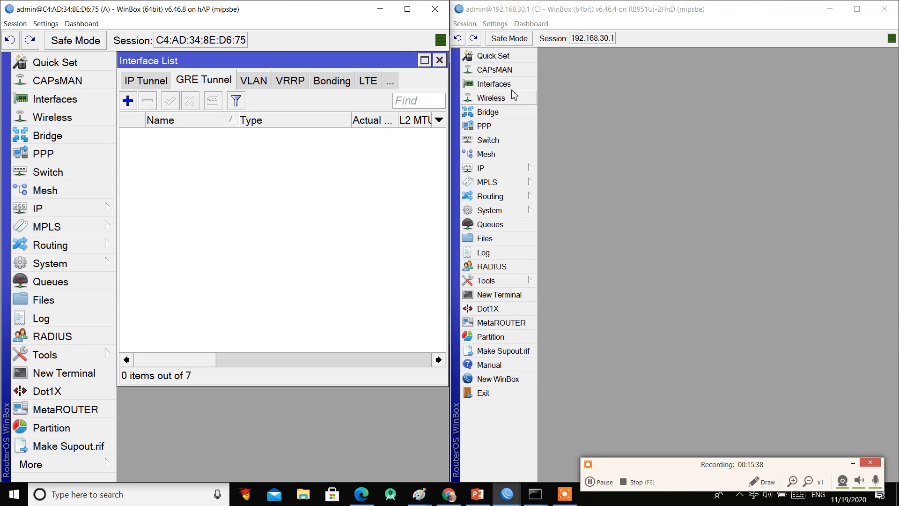
left_click(494, 84)
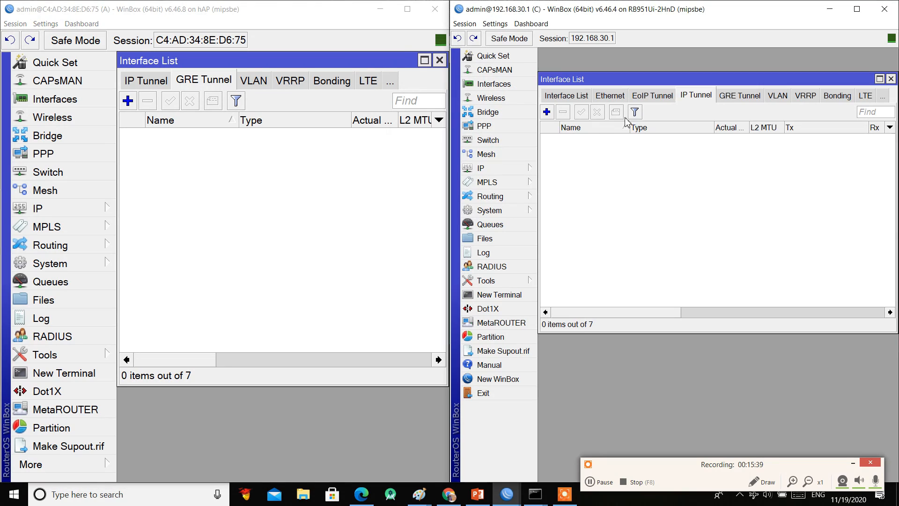
left_click(645, 97)
left_click(390, 82)
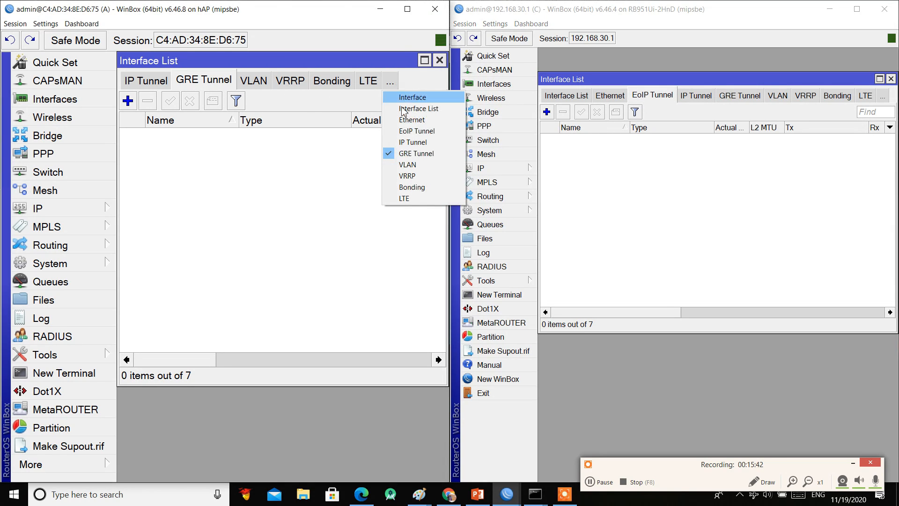
left_click(412, 131)
left_click(130, 104)
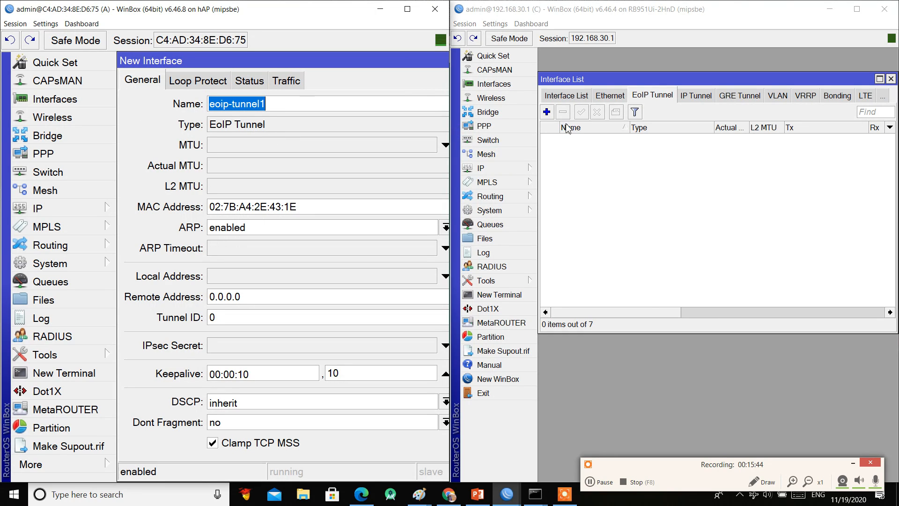
Step: Start C's new tunnel and set A's eoip-To-C: local 10.10.10.1, remote 10.10.10.9
left_click(547, 112)
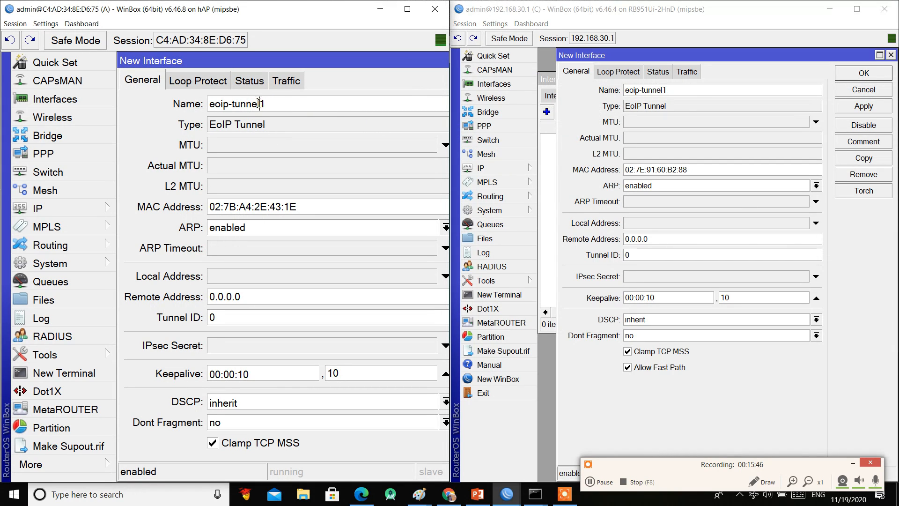
double_click(233, 107)
type("To-C")
left_click_drag(297, 207, 192, 213)
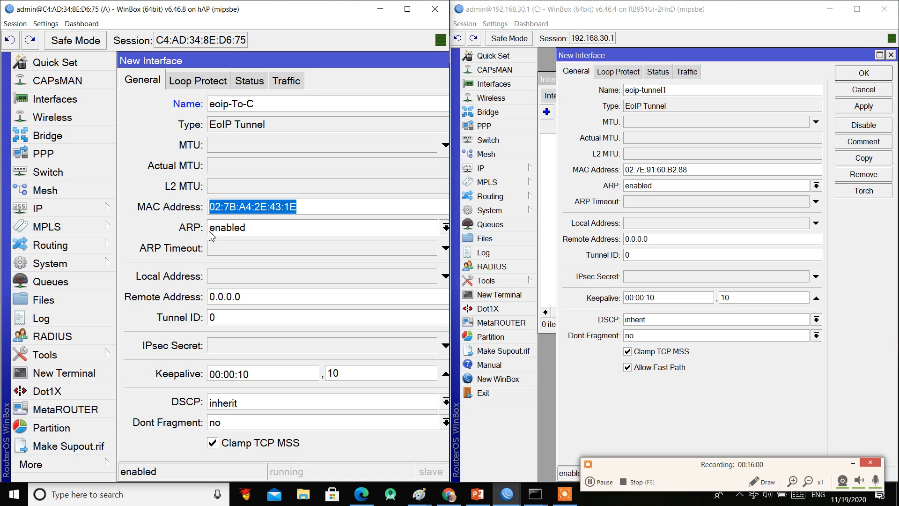
left_click(228, 281)
type("10.10.10.9")
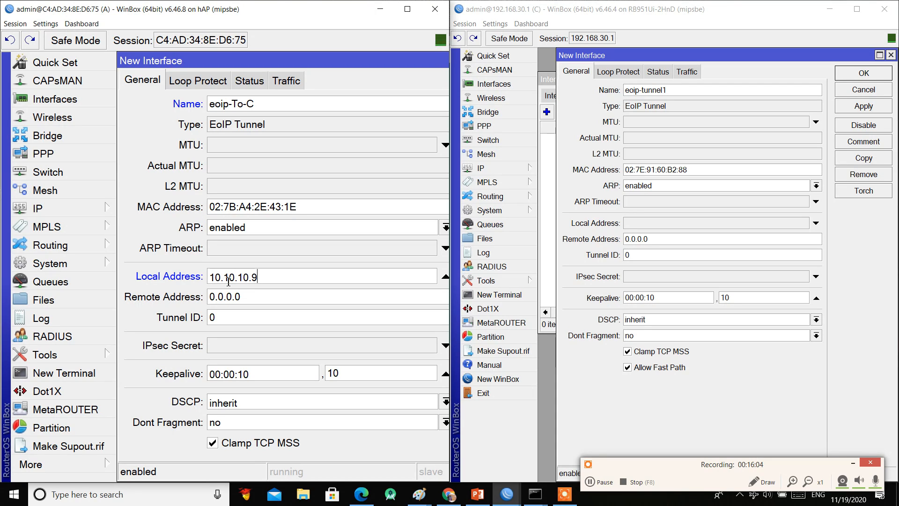
key("Tab")
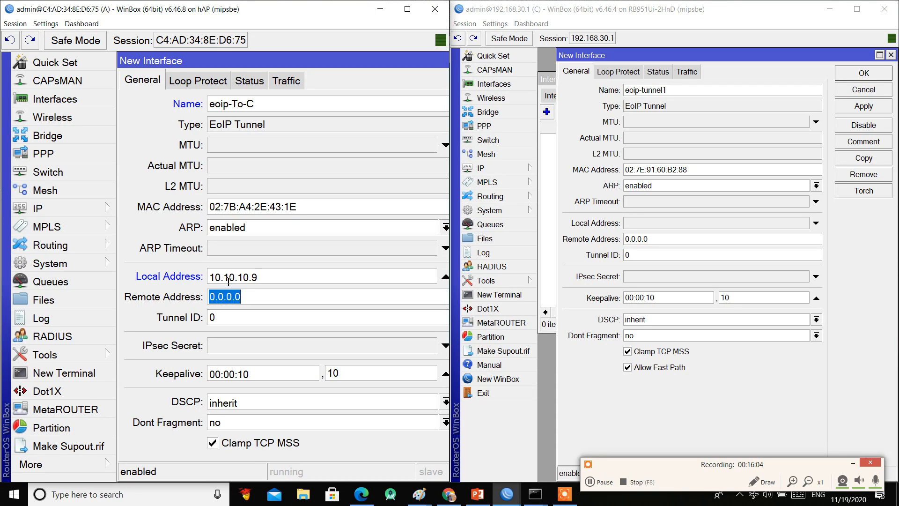
type("1")
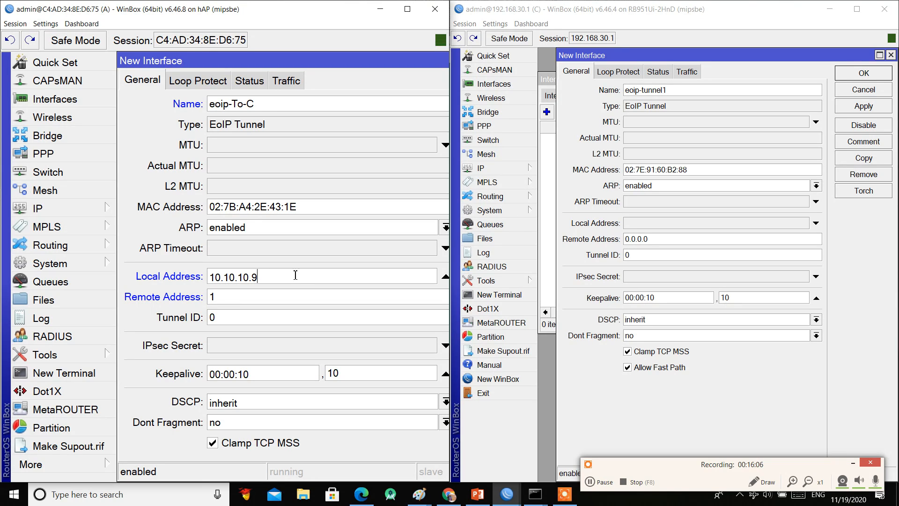
left_click(295, 276)
key("BackSpace")
type("1")
left_click(262, 298)
type("0.10.10.9")
Step: Set router C's tunnel local address 10.10.10.9 and remote address 10.10.10.1
left_click_drag(257, 296, 100, 286)
key("ctrl+c")
left_click(658, 224)
key("ctrl+v")
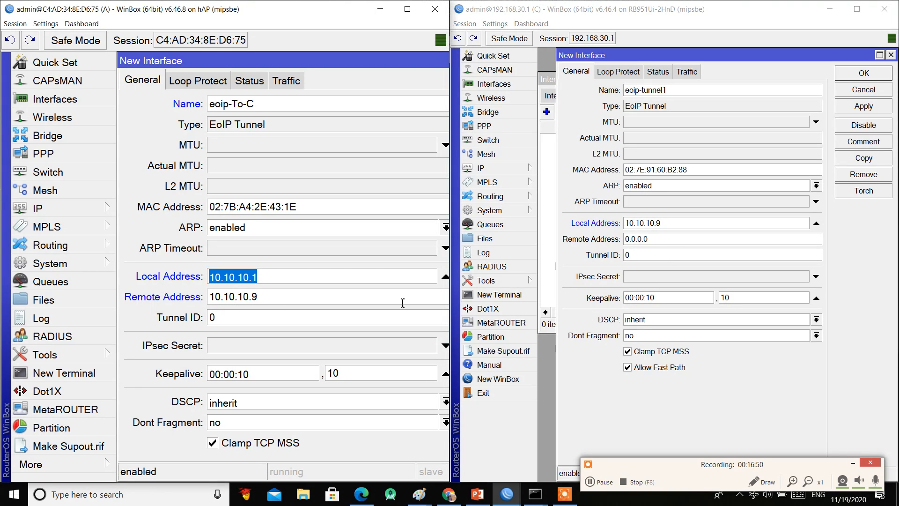
left_click(691, 239)
type("10.10.10.1")
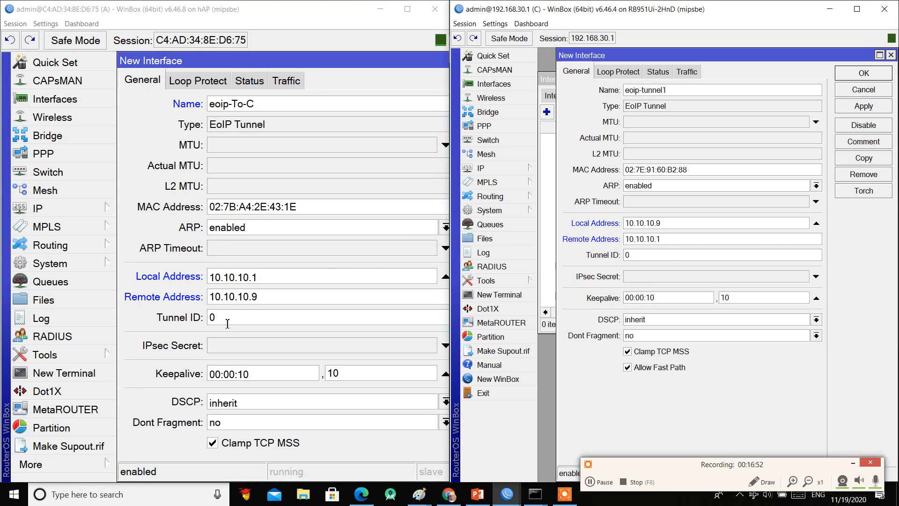
Step: Enter the same IPsec secret on both routers' tunnels
left_click(239, 348)
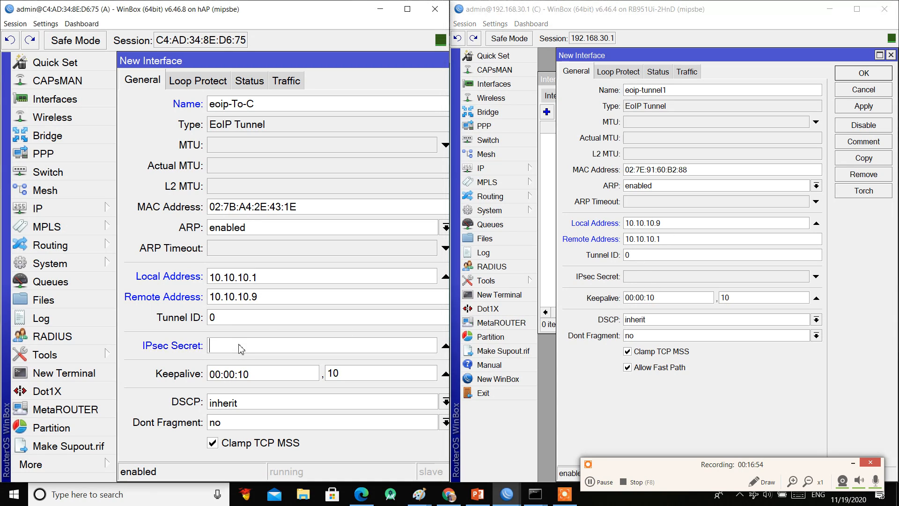
type("123456")
key("Tab")
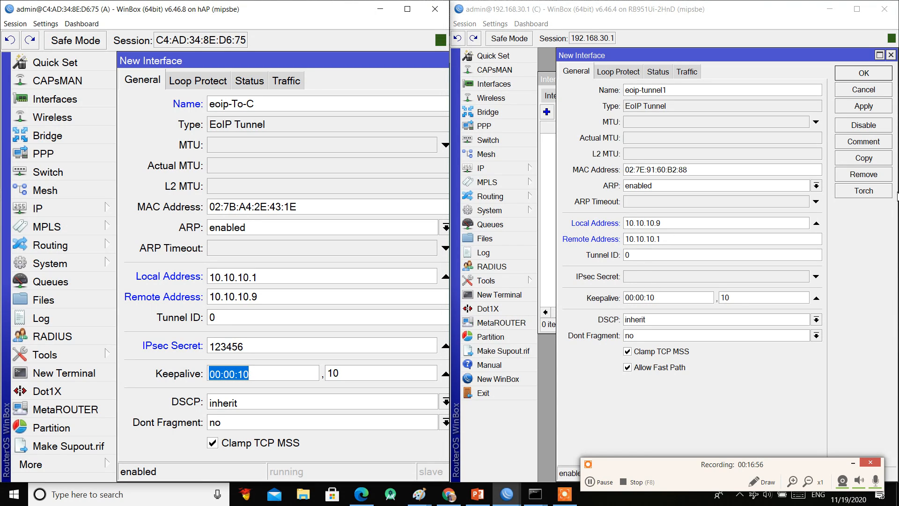
left_click(635, 280)
type("123456")
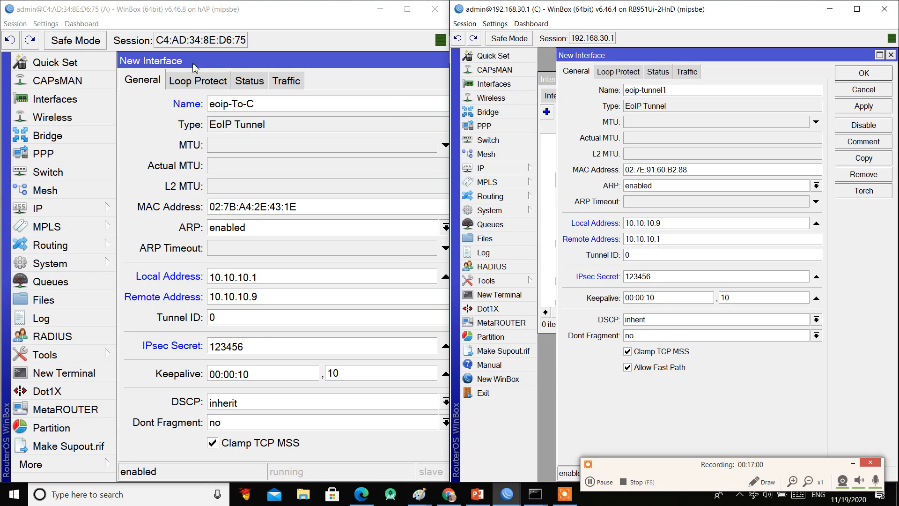
Step: Untick Allow Fast Path on both tunnels, then apply and close both dialogs
left_click(46, 24)
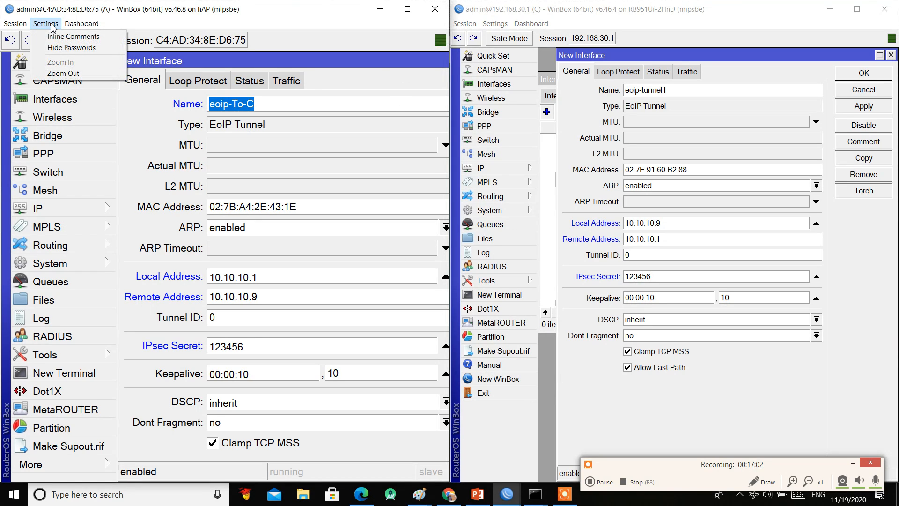
left_click(61, 73)
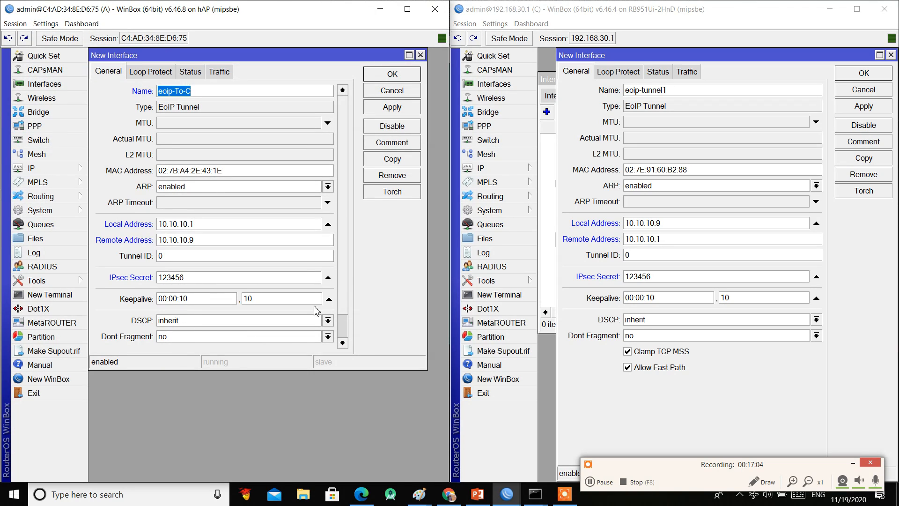
left_click(343, 342)
left_click(210, 341)
left_click(648, 369)
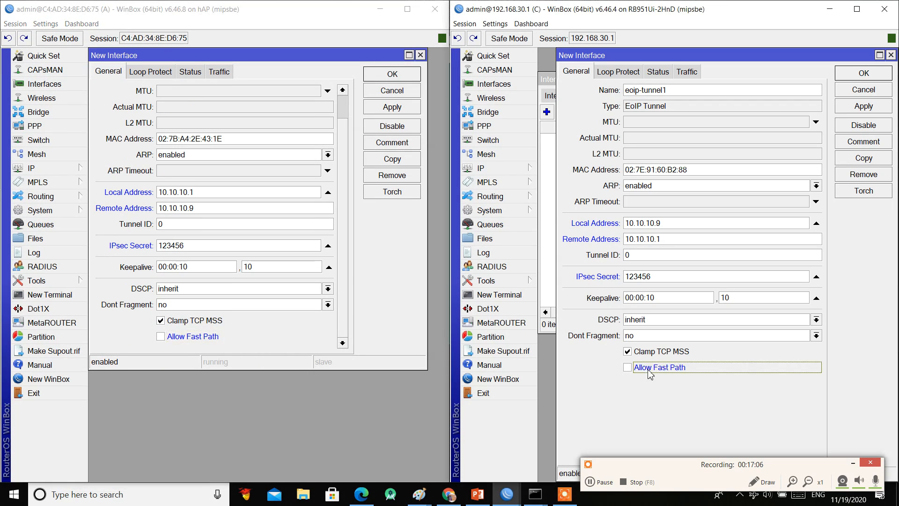
left_click(863, 106)
left_click(862, 90)
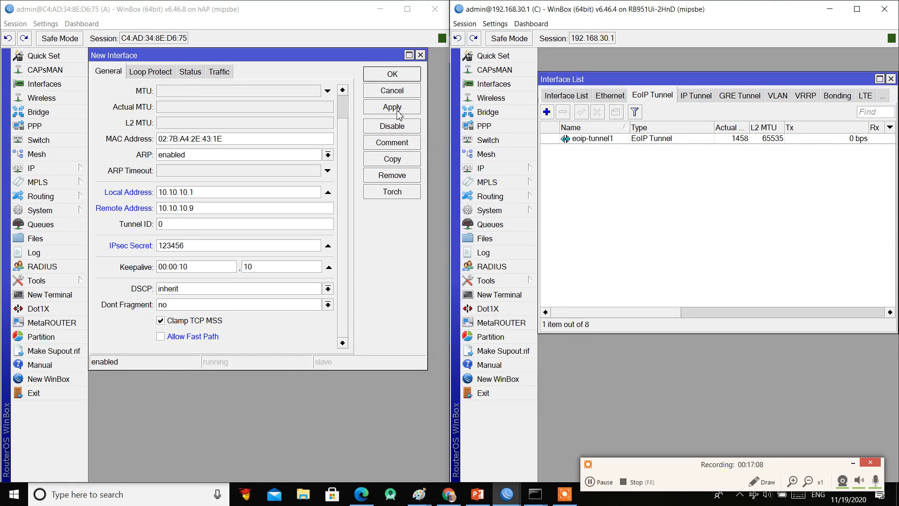
left_click(397, 111)
left_click(399, 74)
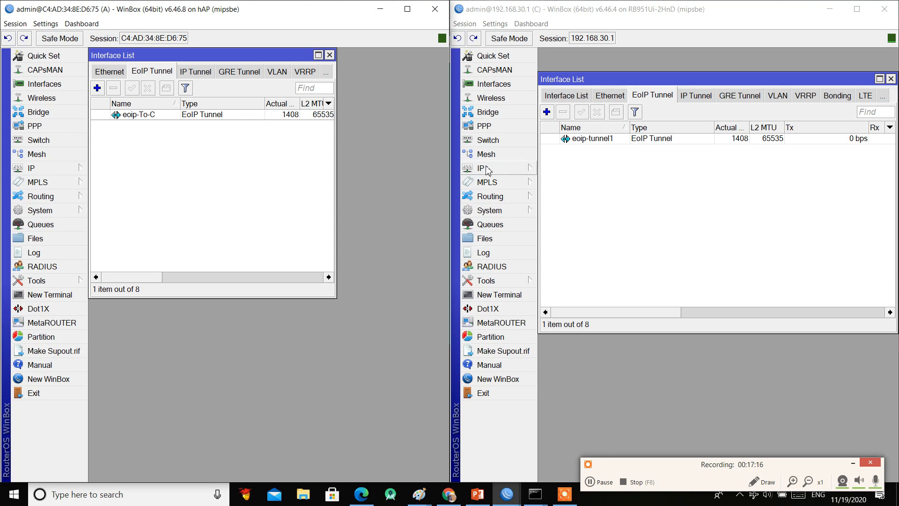
Step: Select router A's eoip-To-C tunnel, toggle it, and open router A's neighbour list
left_click(66, 168)
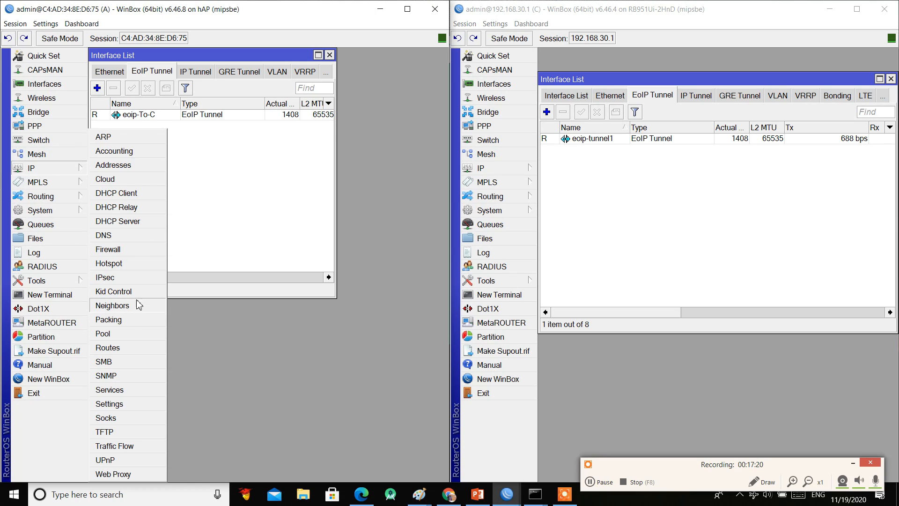
left_click(140, 115)
left_click(148, 88)
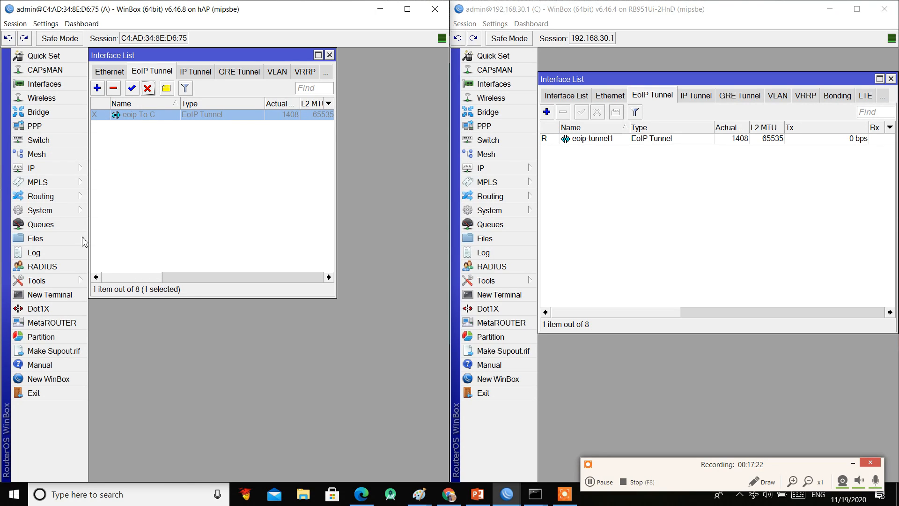
left_click(69, 168)
left_click(115, 304)
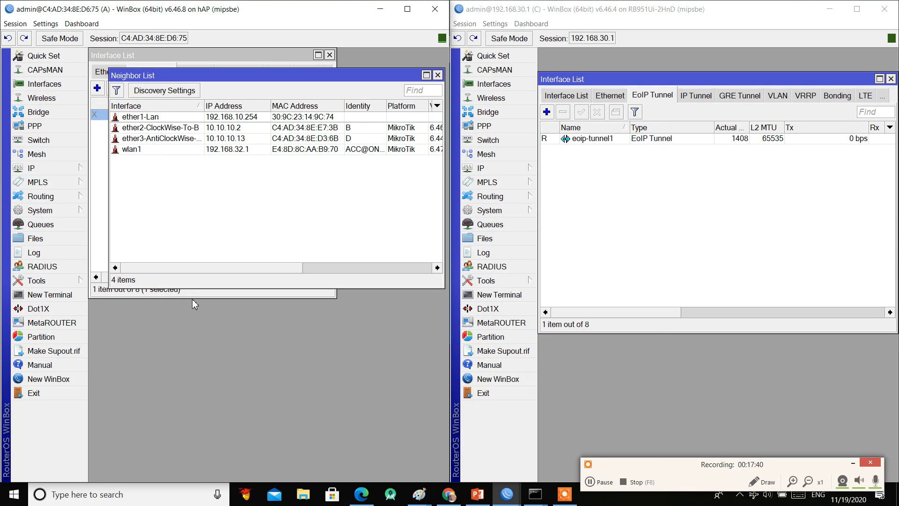
Step: Enable router A's eoip-To-C tunnel and reopen router A's neighbour list
left_click(104, 227)
left_click(123, 114)
left_click(135, 89)
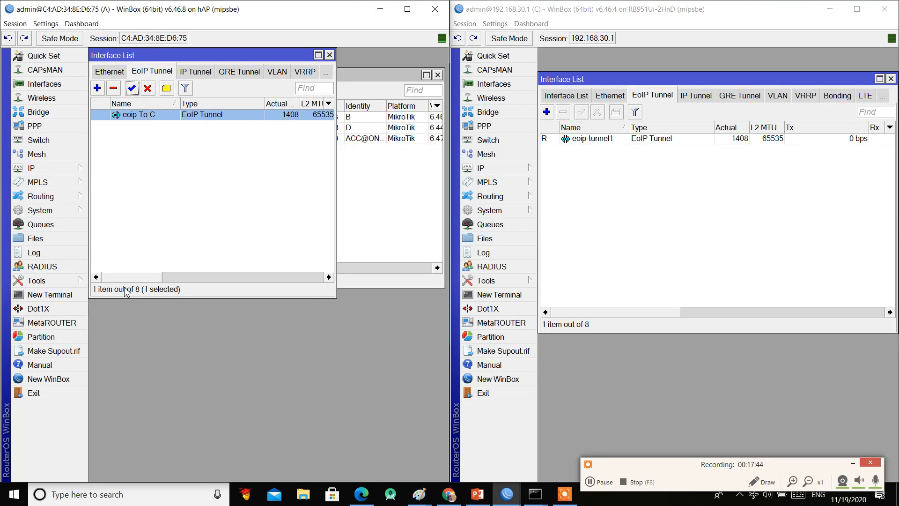
left_click(62, 171)
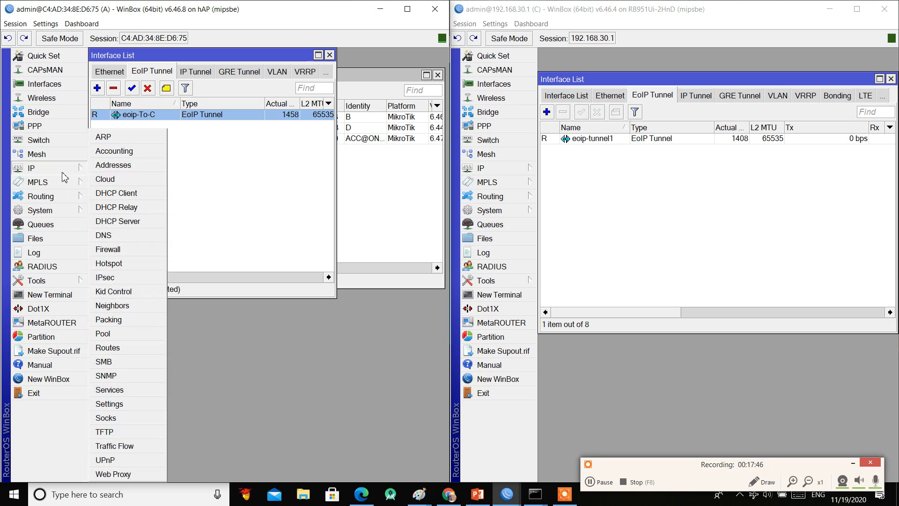
left_click(140, 307)
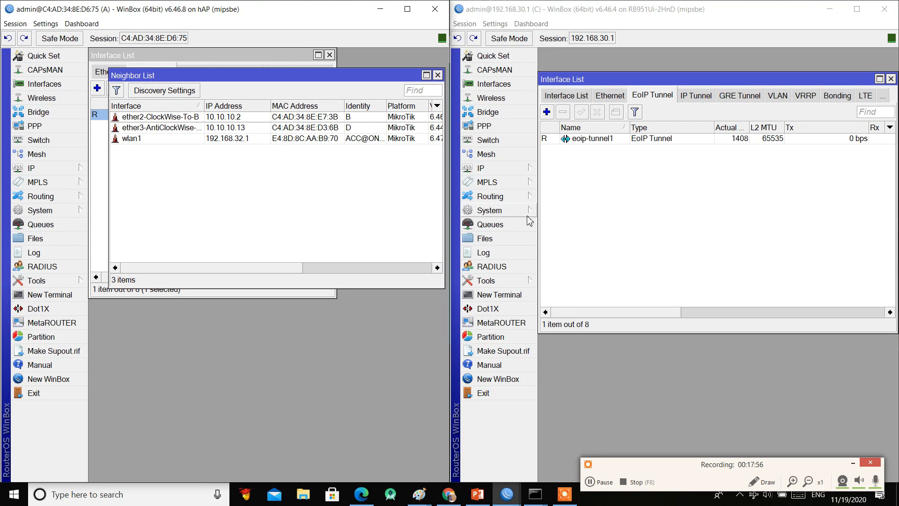
Step: Change router A's Discovery Settings to clear the interface exclusion so discovery runs on all interfaces
left_click(181, 96)
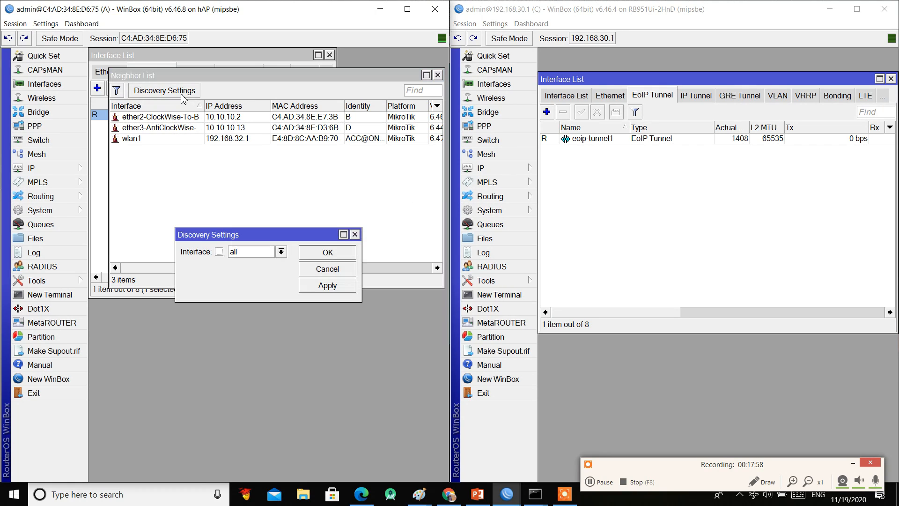
left_click(318, 256)
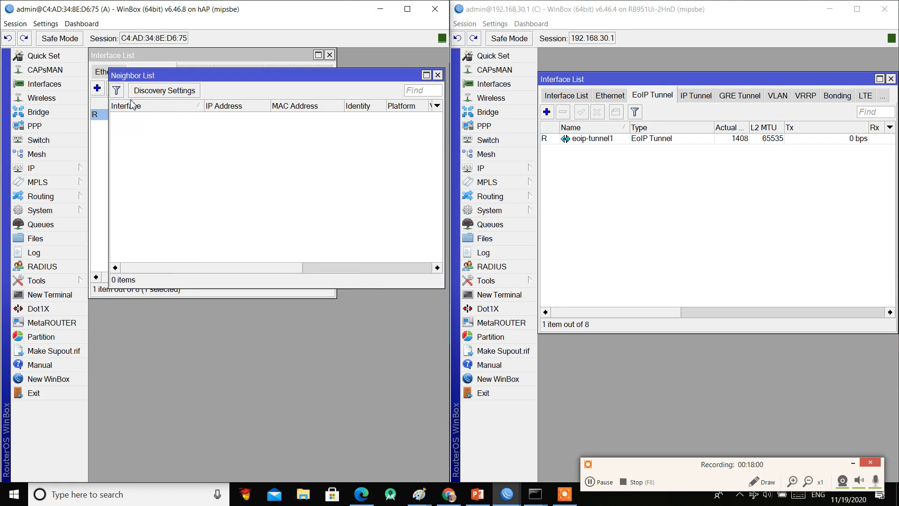
left_click(164, 91)
left_click(218, 250)
left_click(332, 253)
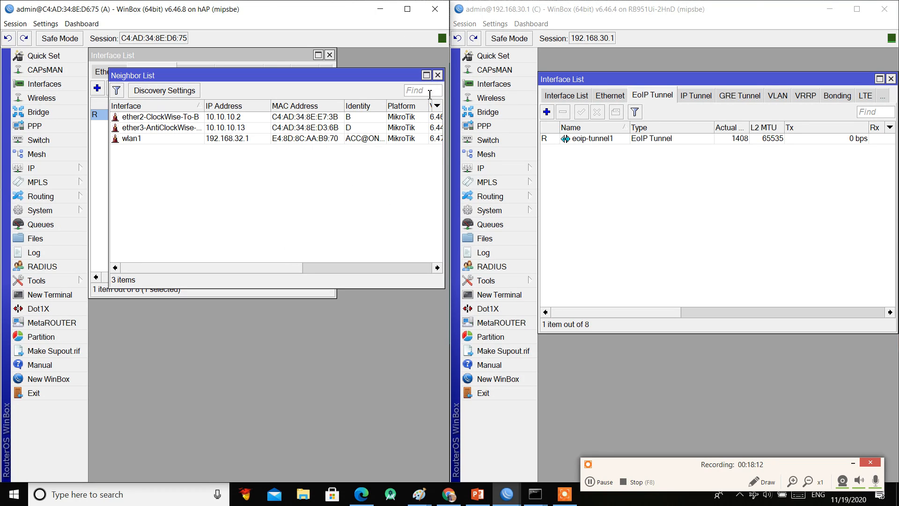
left_click(437, 75)
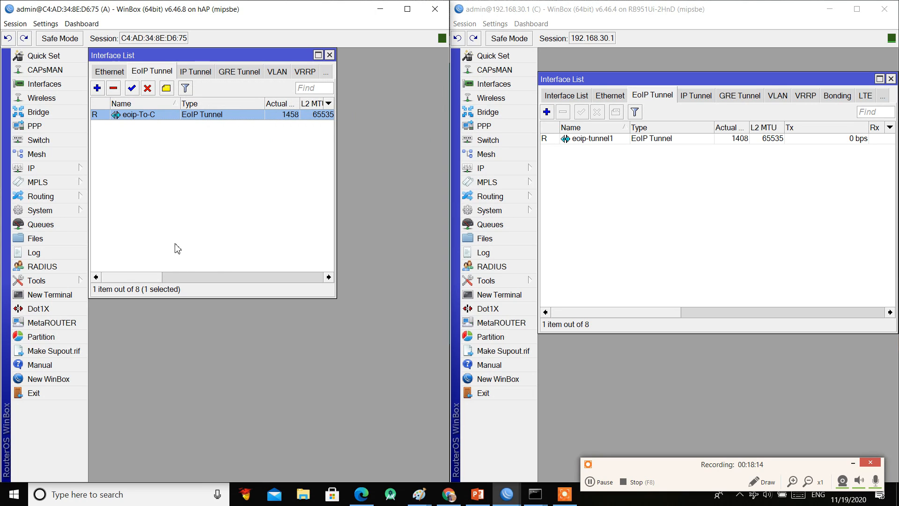
Step: Confirm router C's neighbour list shows router A over eoip-tunnel1, then recheck router A's list
left_click(525, 171)
left_click(585, 305)
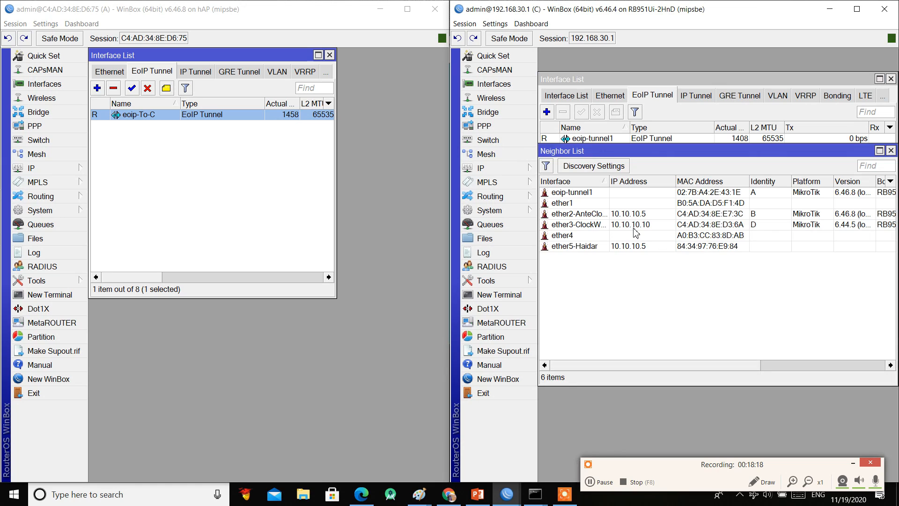
left_click(750, 194)
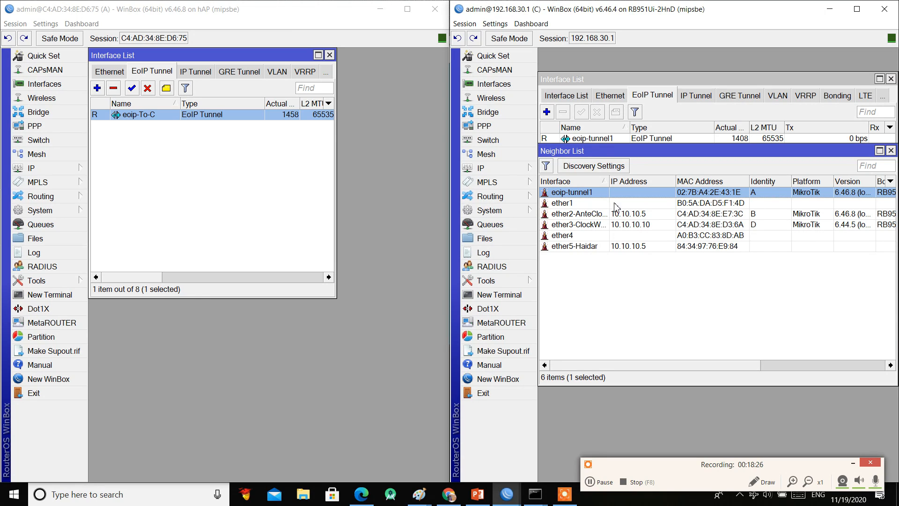
left_click(70, 167)
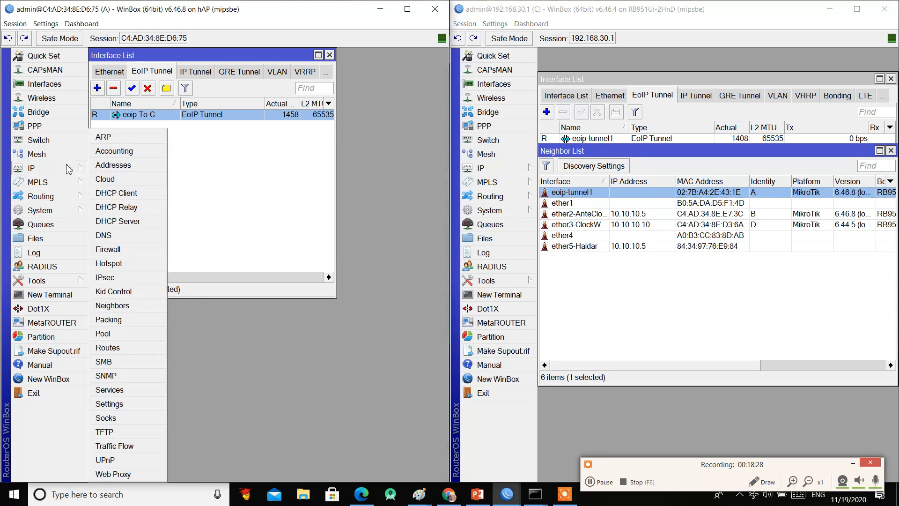
left_click(141, 307)
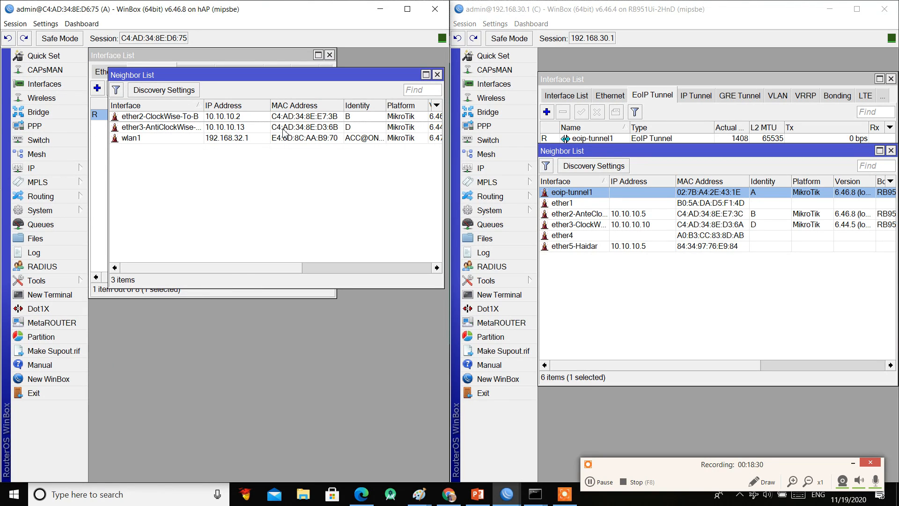
left_click(437, 75)
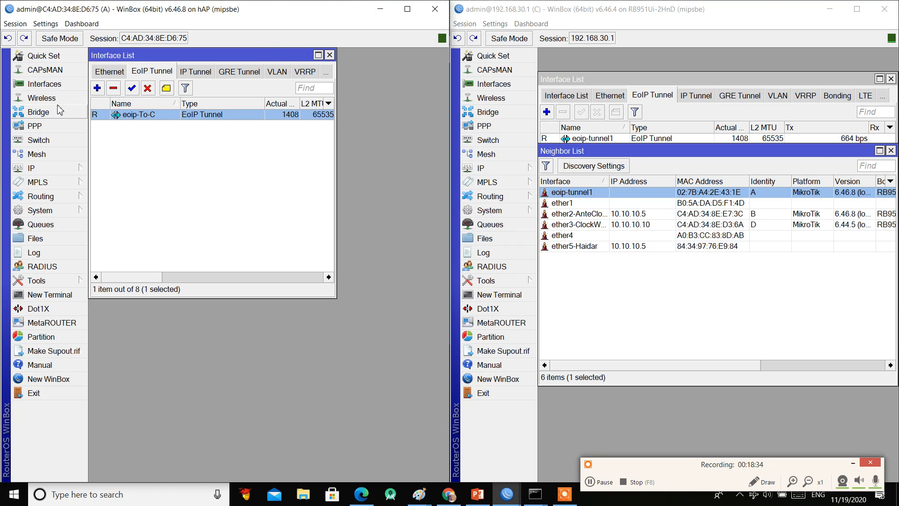
left_click(39, 112)
Step: On router A, add eoip-To-C as a port of bridge br-Lan
left_click(106, 87)
left_click(97, 103)
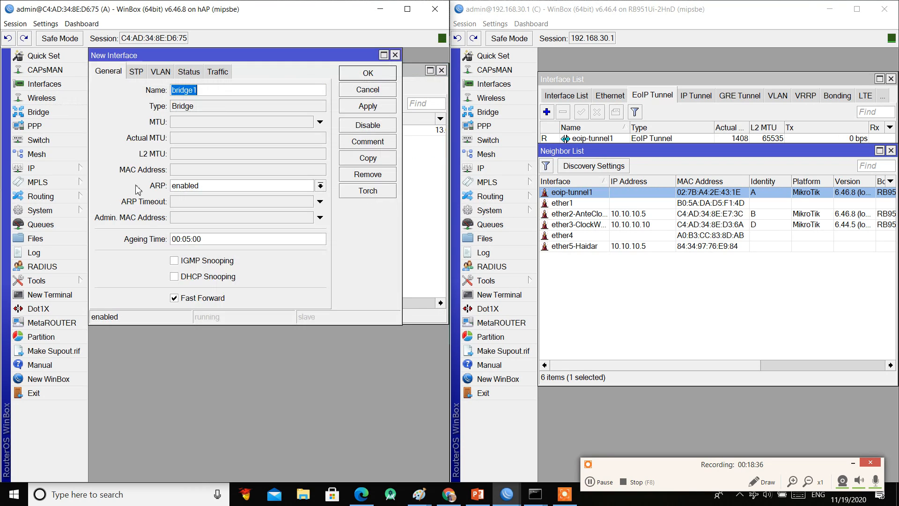
type("b")
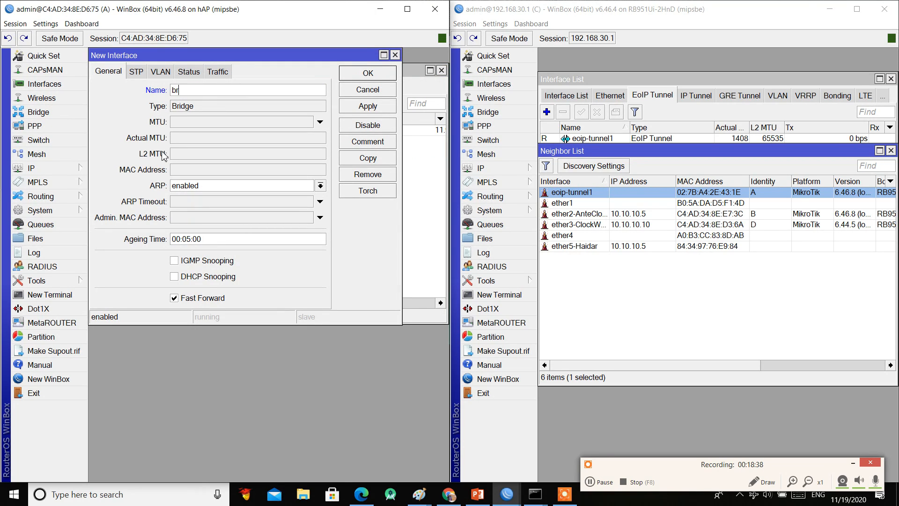
type("r")
key("Escape")
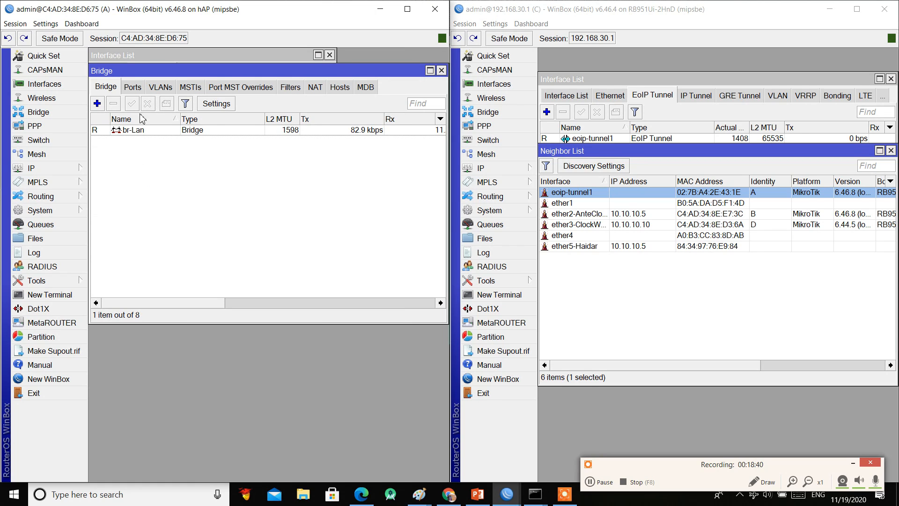
left_click(134, 88)
left_click(97, 104)
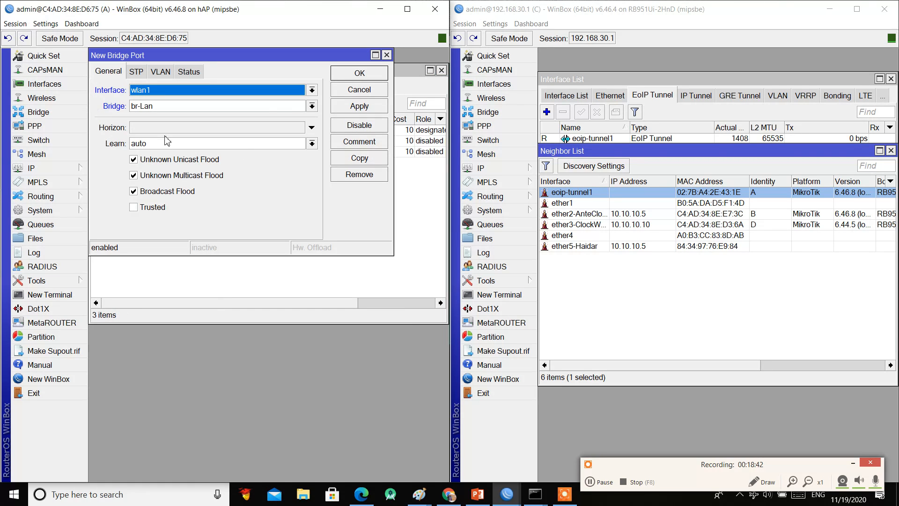
left_click(251, 94)
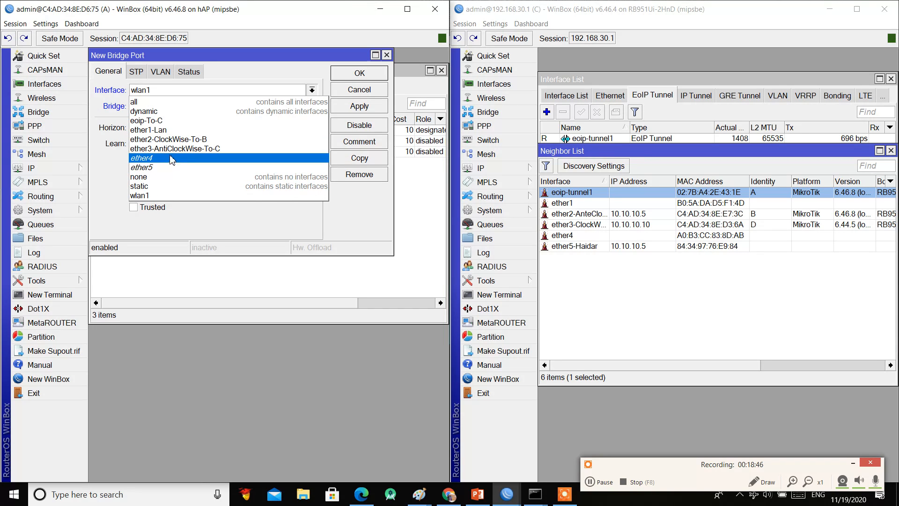
left_click(159, 123)
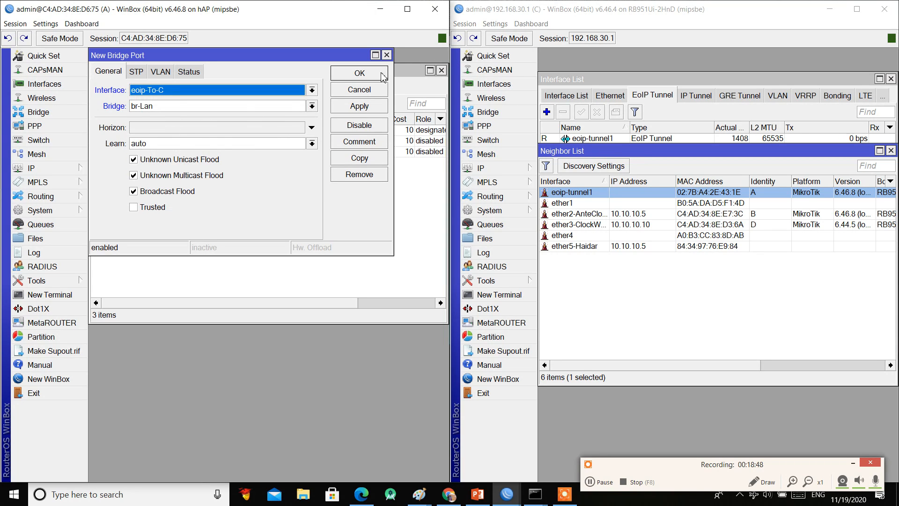
left_click(381, 74)
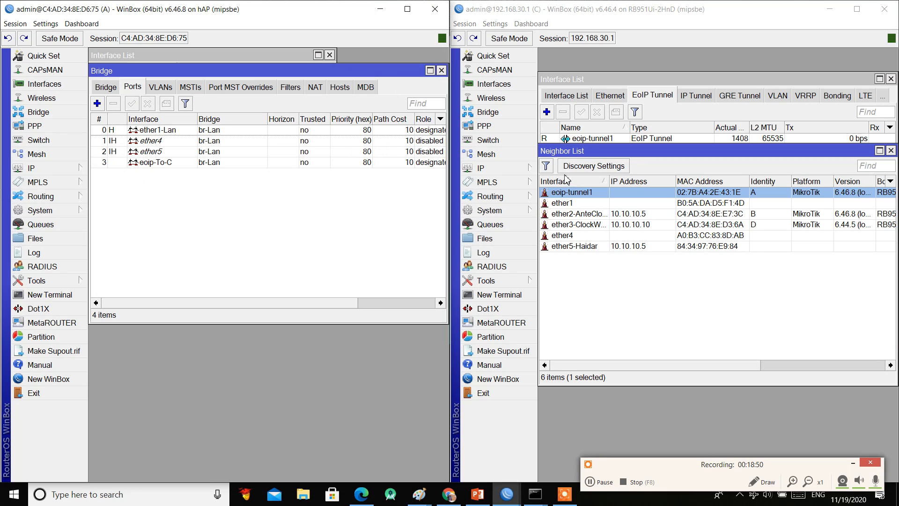
Step: Disable router C's dhcp1 DHCP server
left_click(512, 174)
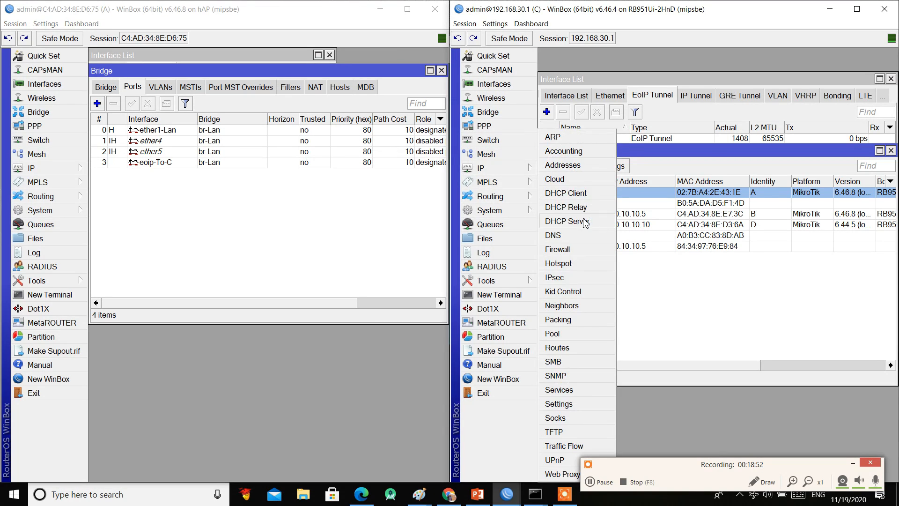
left_click(586, 222)
left_click(599, 202)
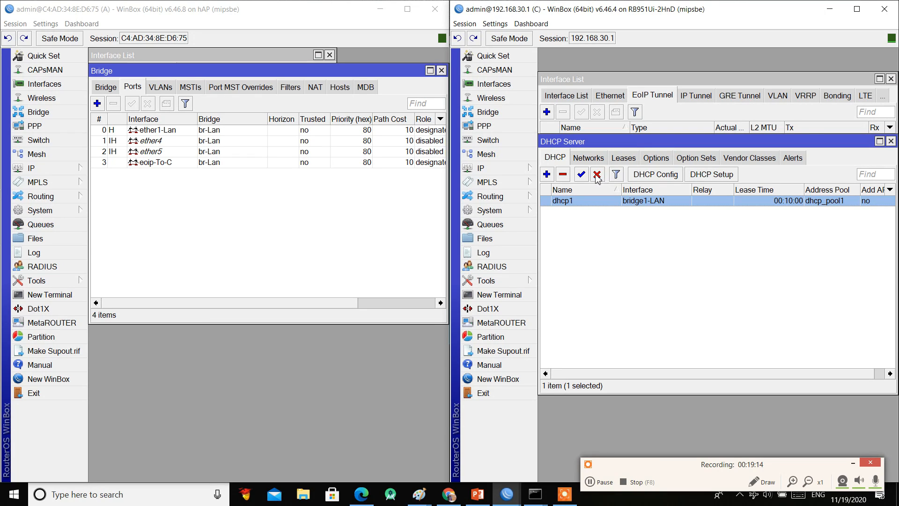
left_click(597, 174)
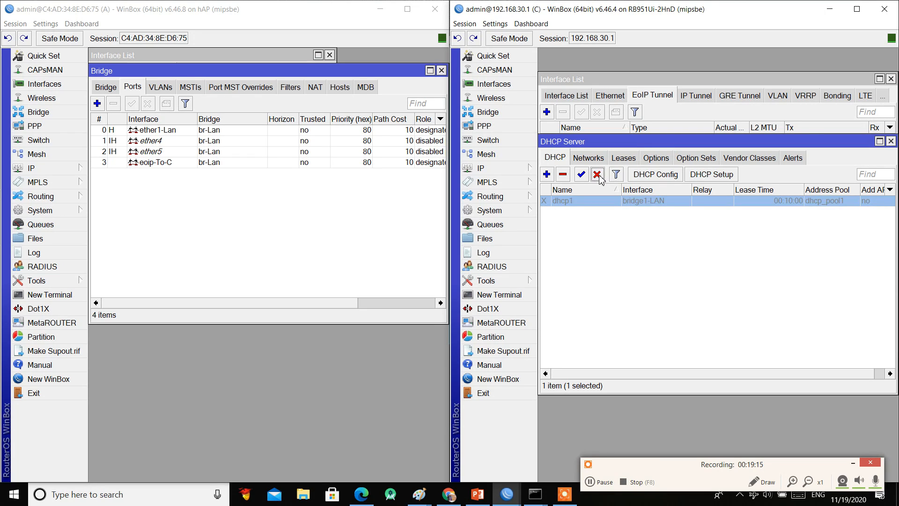
Step: On router C, add eoip-tunnel1 as a port of bridge1-LAN and close the session
left_click(500, 112)
left_click(547, 181)
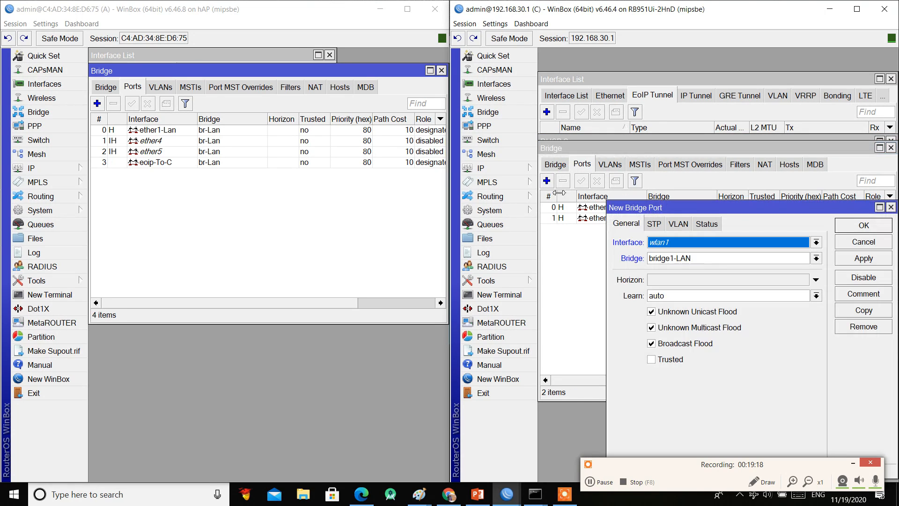
left_click(712, 242)
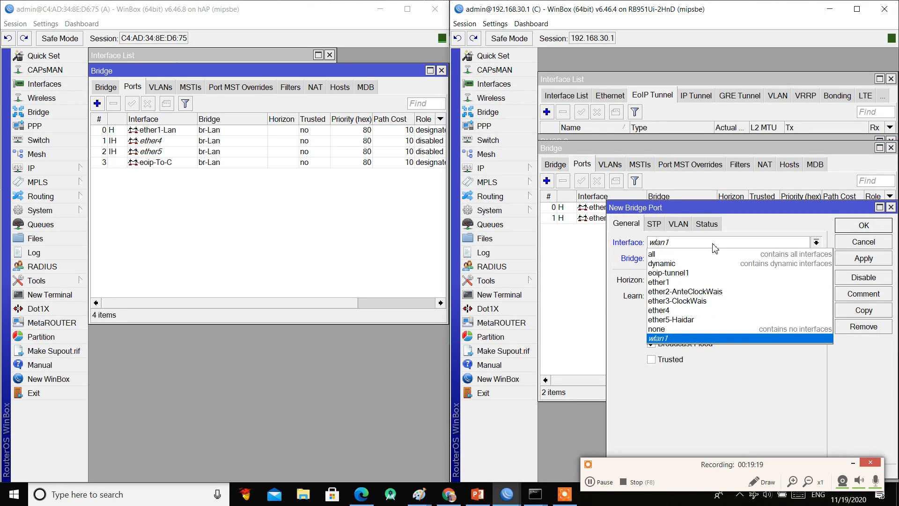
left_click(690, 276)
left_click(842, 229)
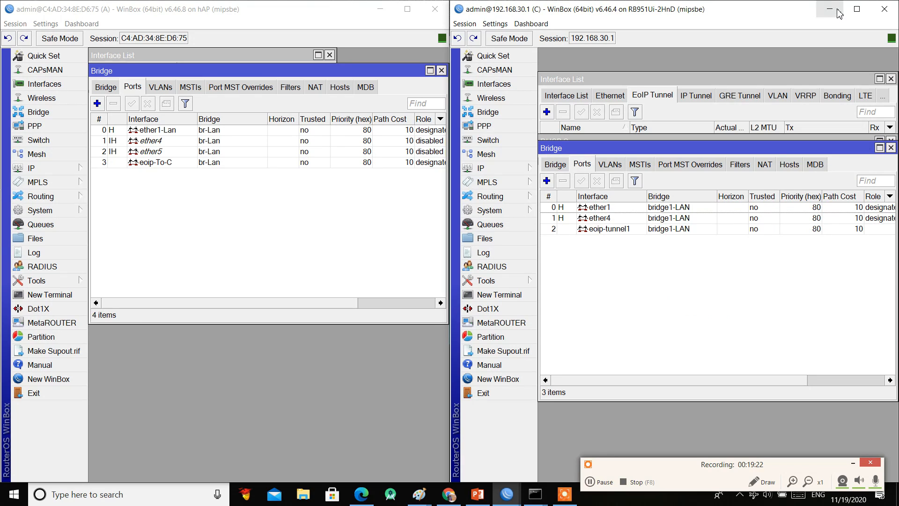
left_click(882, 10)
Step: Close router A's session and reopen WinBox, skipping reconnect to list routers A (192.168.10.1) and C (192.168.30.1)
left_click(435, 10)
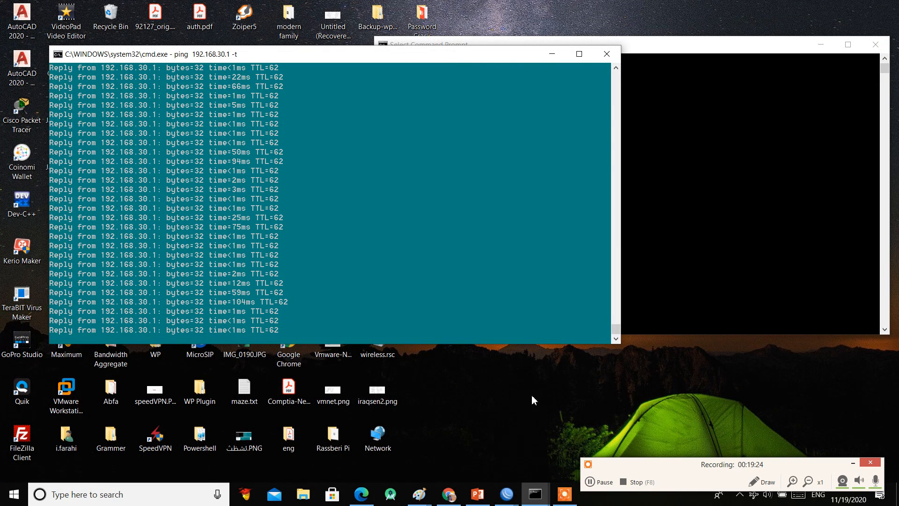
mouse_move(506, 494)
left_click(543, 428)
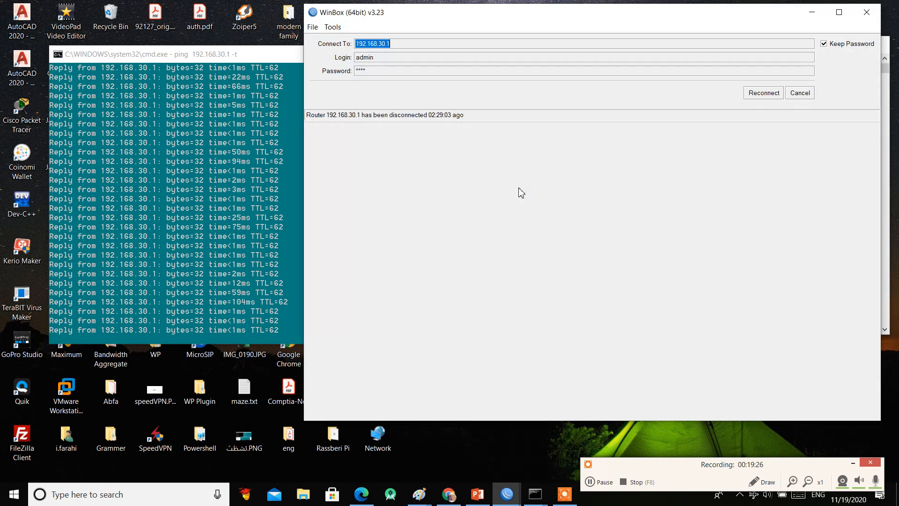
left_click(811, 97)
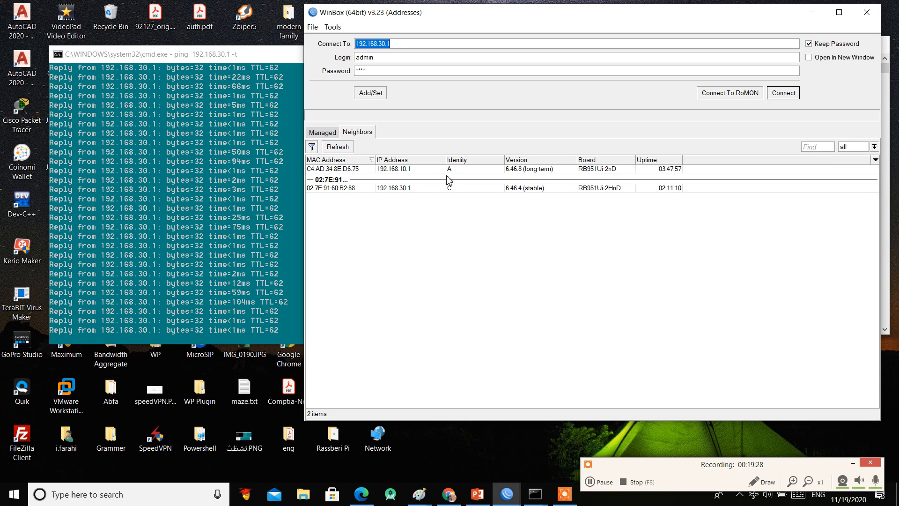